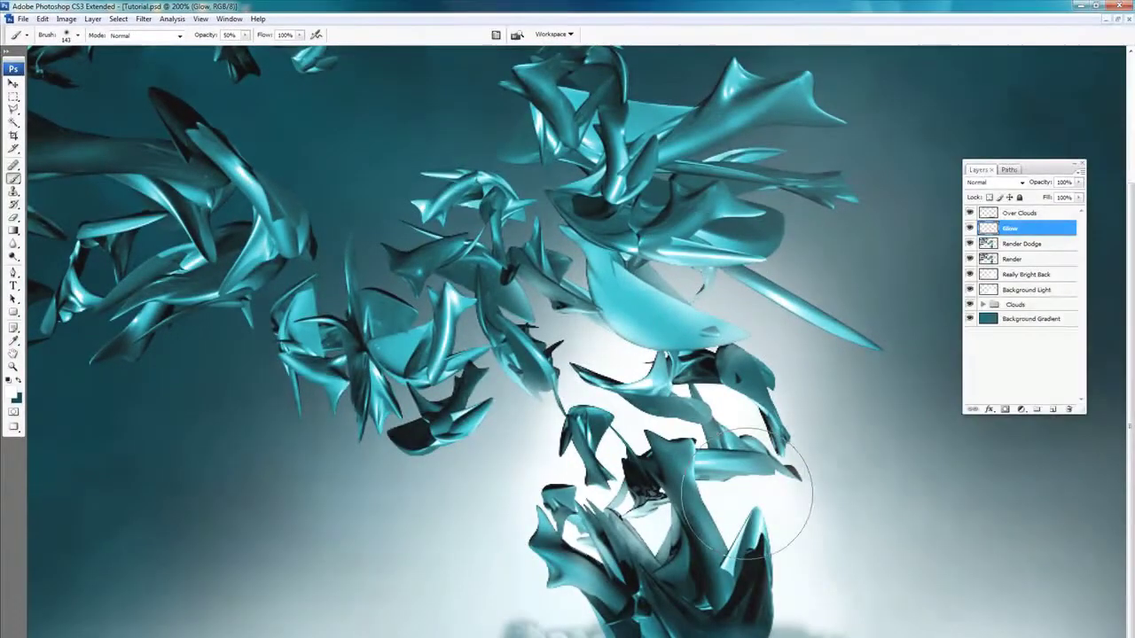
# - Set a soft 0% hardness brush and paint white glow on the base and centre
pyautogui.rightClick(750, 489)
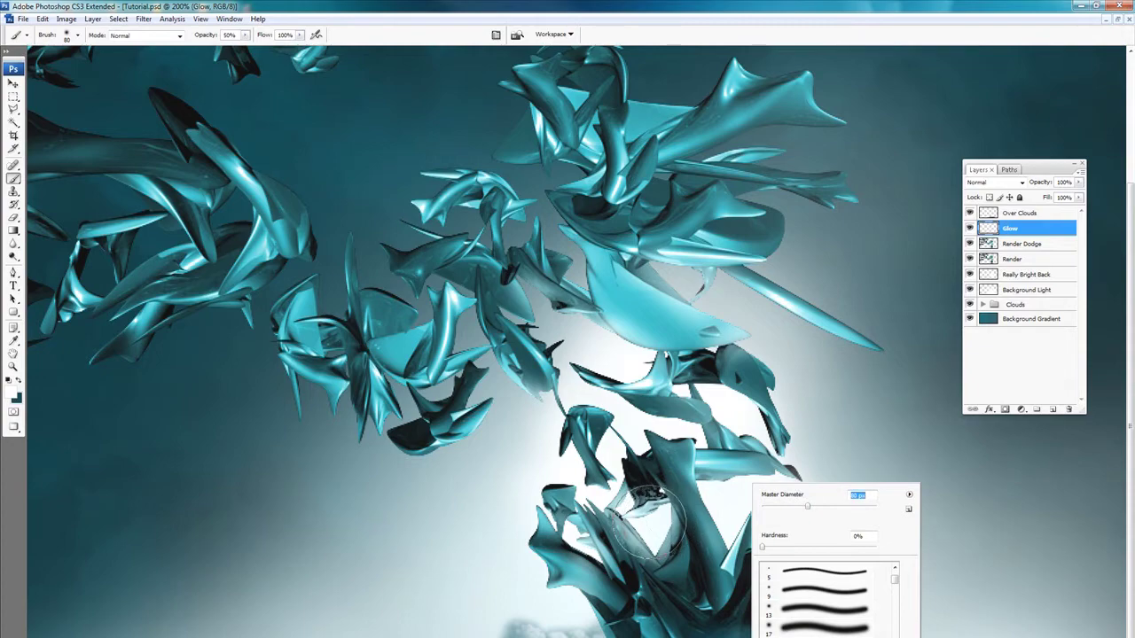
pyautogui.press('Return')
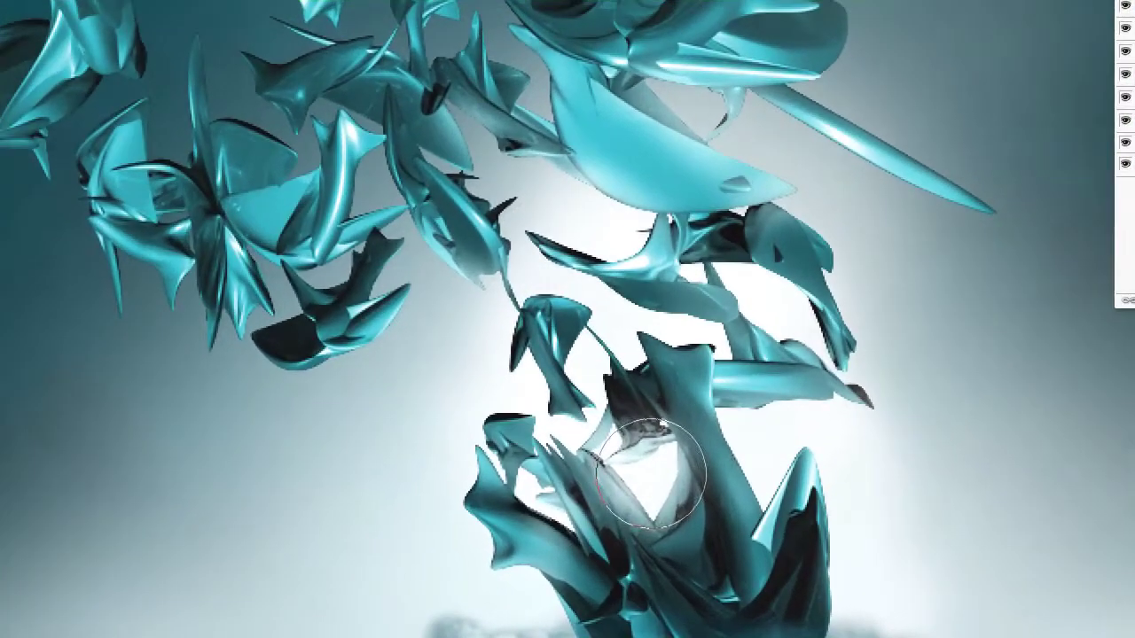
pyautogui.moveTo(650, 521); pyautogui.dragTo(704, 529)
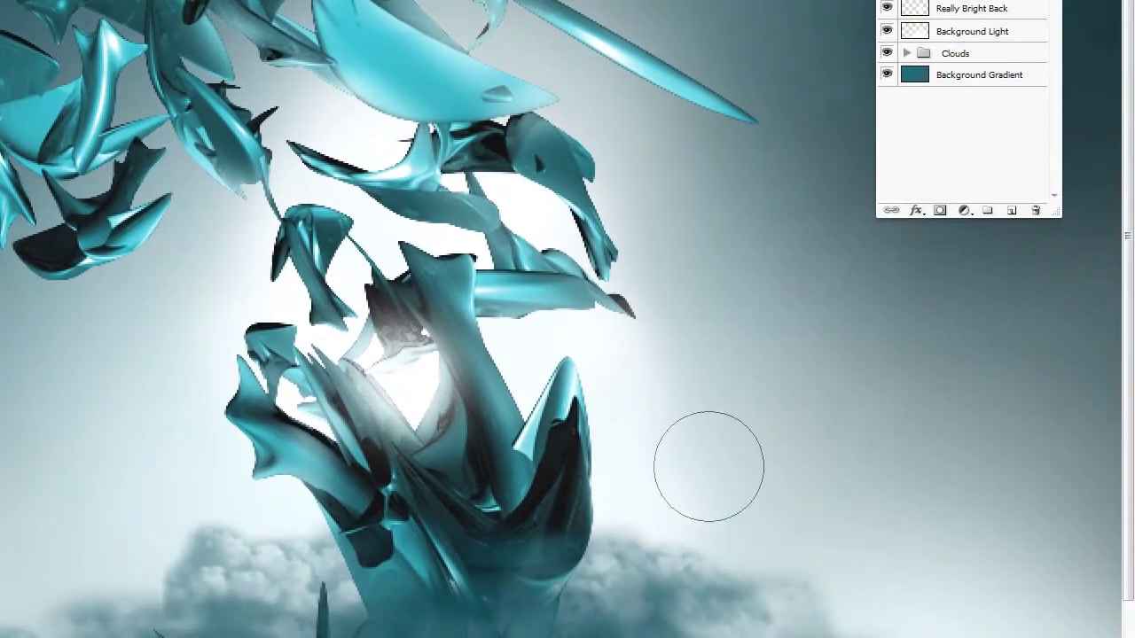
pyautogui.click(413, 403)
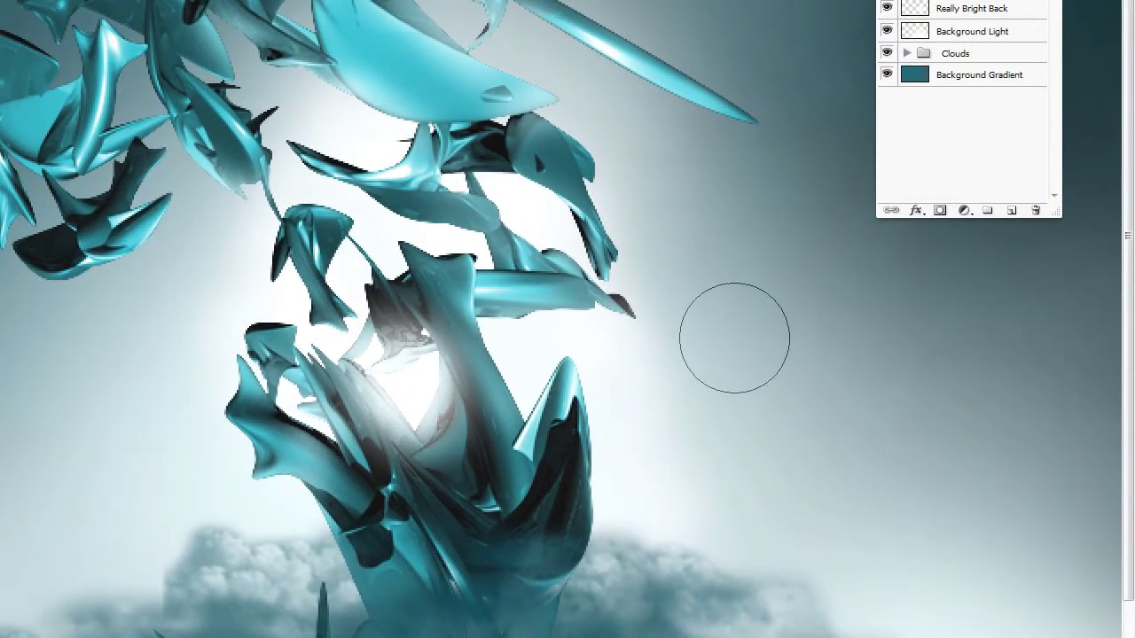
pyautogui.moveTo(528, 394)
pyautogui.mouseDown()
pyautogui.moveTo(502, 326)
pyautogui.moveTo(615, 321)
pyautogui.mouseUp()
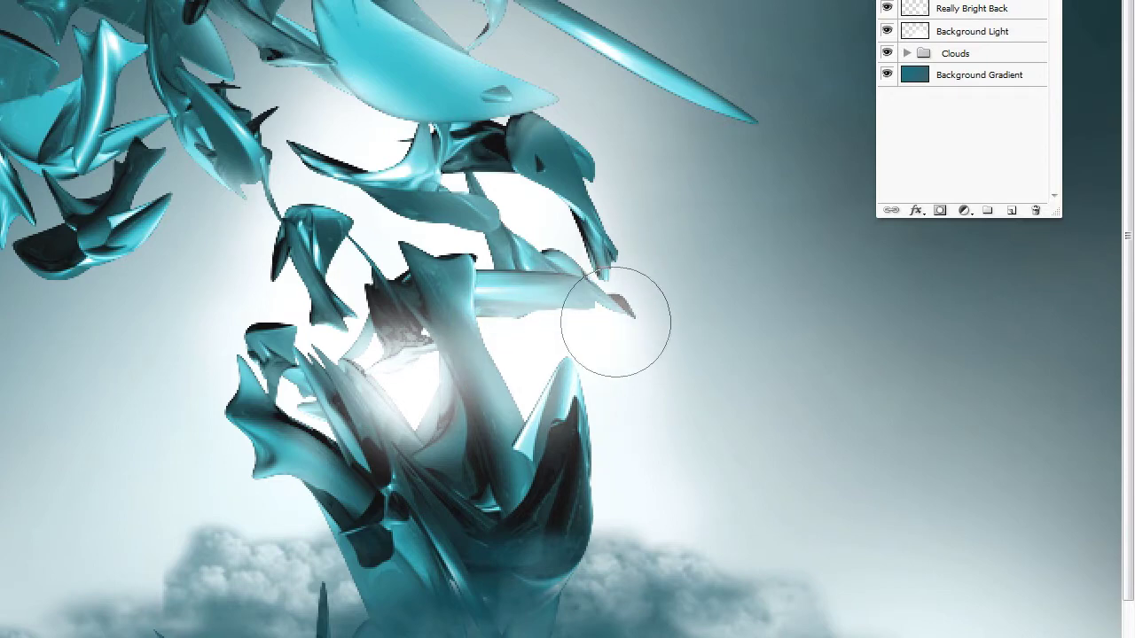
# - Resize the brush and paint white glow near the upper branches
pyautogui.rightClick(567, 235)
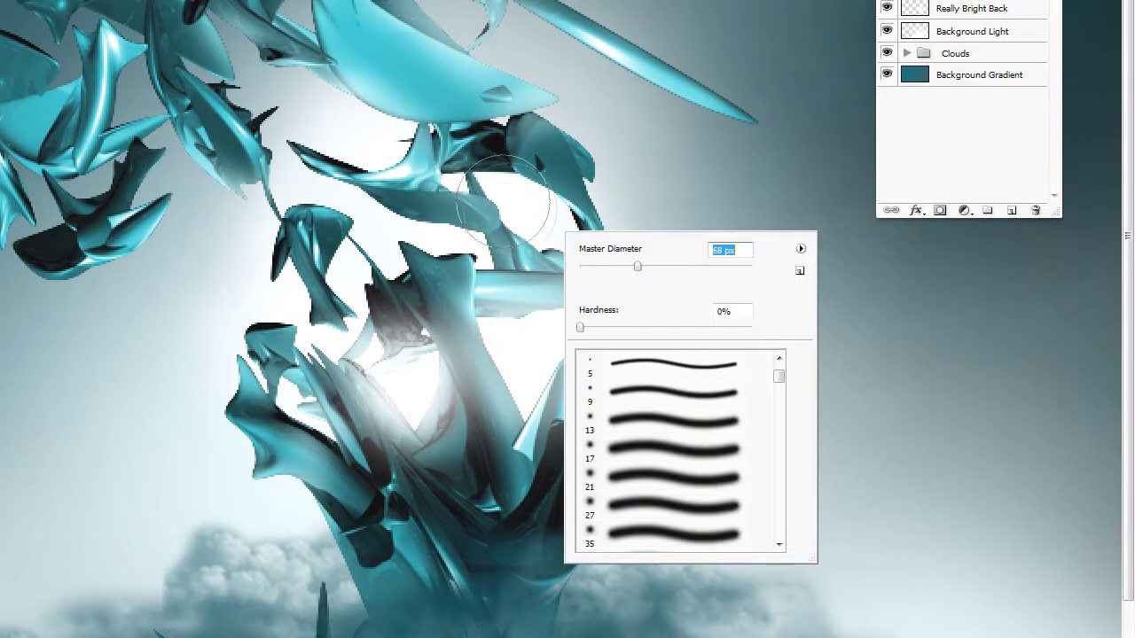
pyautogui.press('Return')
pyautogui.moveTo(500, 182); pyautogui.dragTo(532, 200)
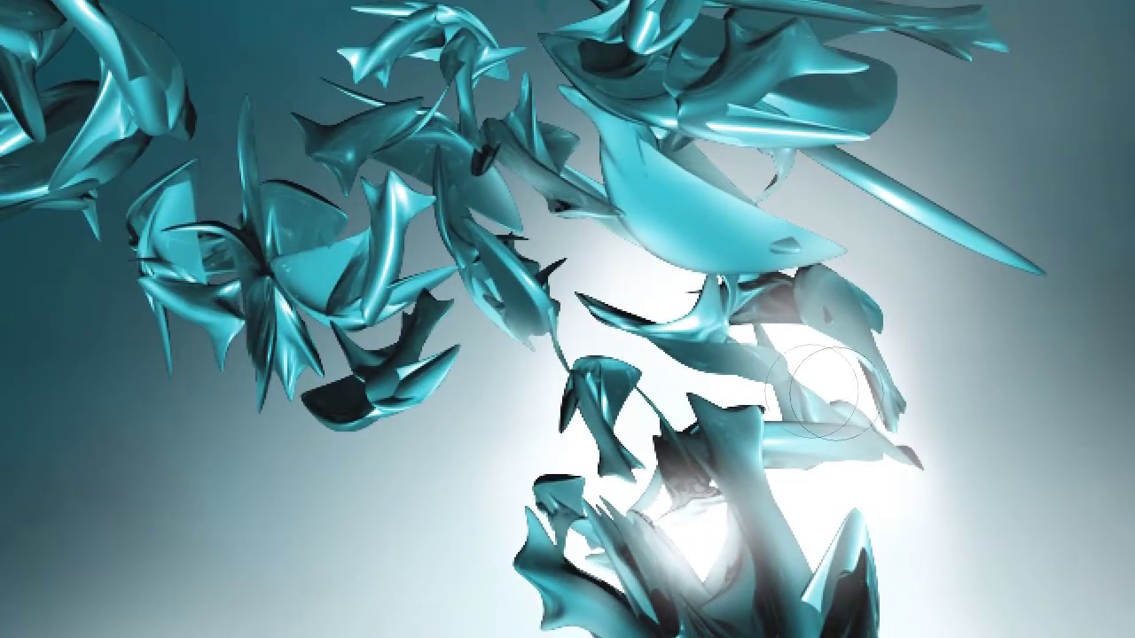
# - Reduce the brush to 68 px and brighten the shards around the central glow
pyautogui.rightClick(720, 314)
pyautogui.moveTo(853, 379); pyautogui.dragTo(849, 380)
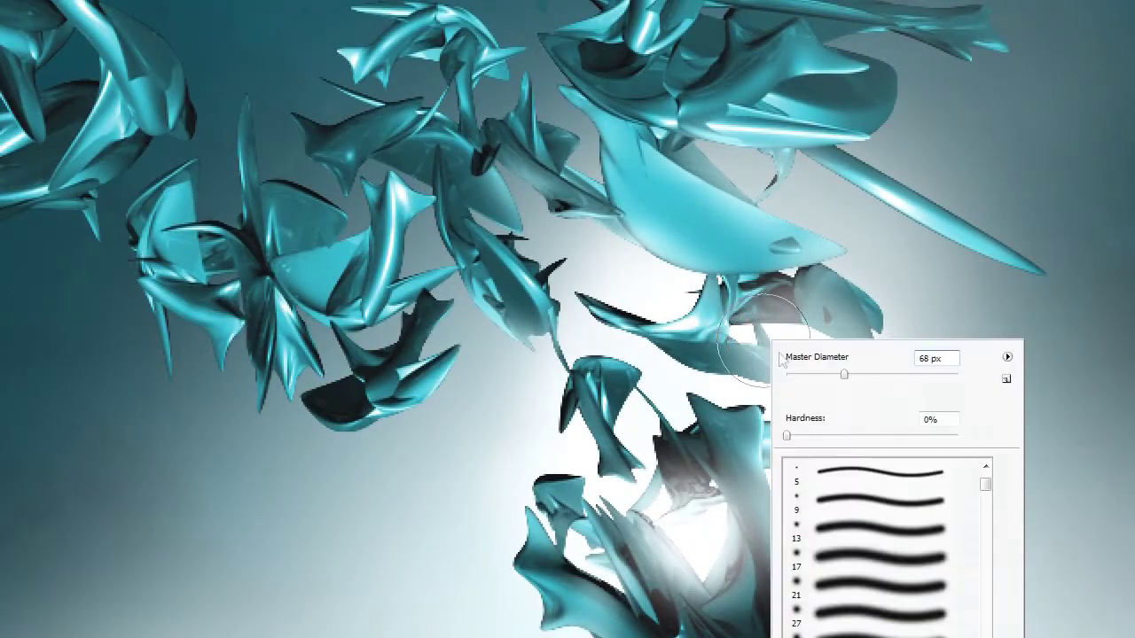
pyautogui.press('Return')
pyautogui.moveTo(749, 330); pyautogui.dragTo(752, 334)
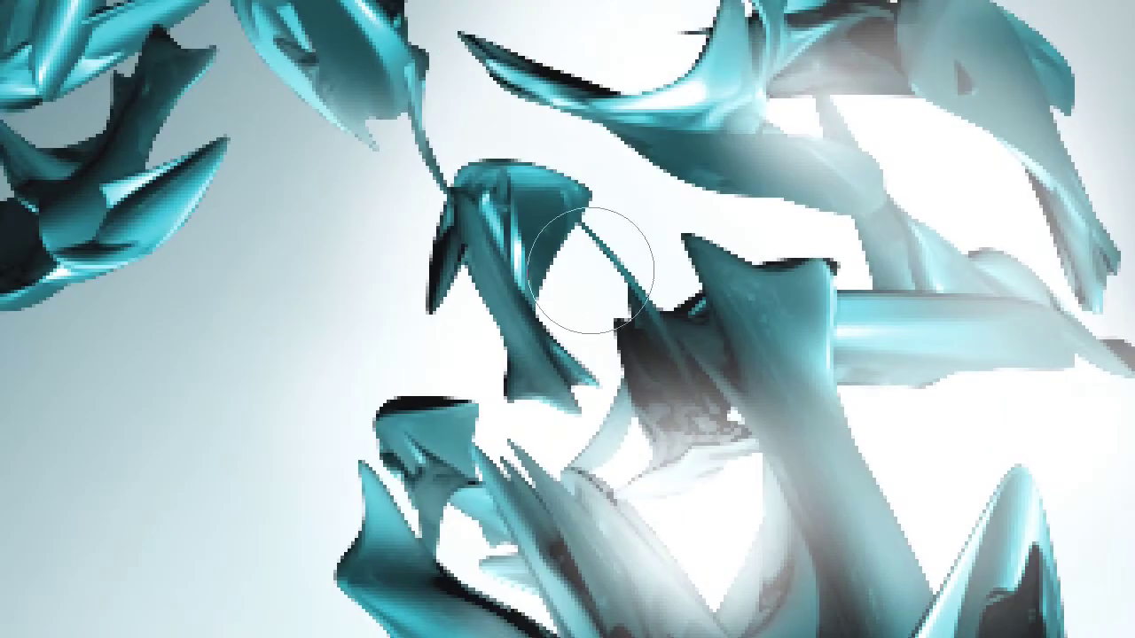
pyautogui.moveTo(595, 266)
pyautogui.mouseDown()
pyautogui.moveTo(580, 267)
pyautogui.moveTo(587, 297)
pyautogui.mouseUp()
pyautogui.moveTo(679, 223)
pyautogui.mouseDown()
pyautogui.moveTo(679, 264)
pyautogui.moveTo(678, 239)
pyautogui.moveTo(636, 262)
pyautogui.moveTo(604, 307)
pyautogui.moveTo(590, 304)
pyautogui.moveTo(535, 175)
pyautogui.moveTo(504, 252)
pyautogui.moveTo(471, 266)
pyautogui.moveTo(467, 257)
pyautogui.moveTo(466, 303)
pyautogui.moveTo(518, 412)
pyautogui.mouseUp()
# - Paint soft white glow over the dark teal shards
pyautogui.rightClick(517, 412)
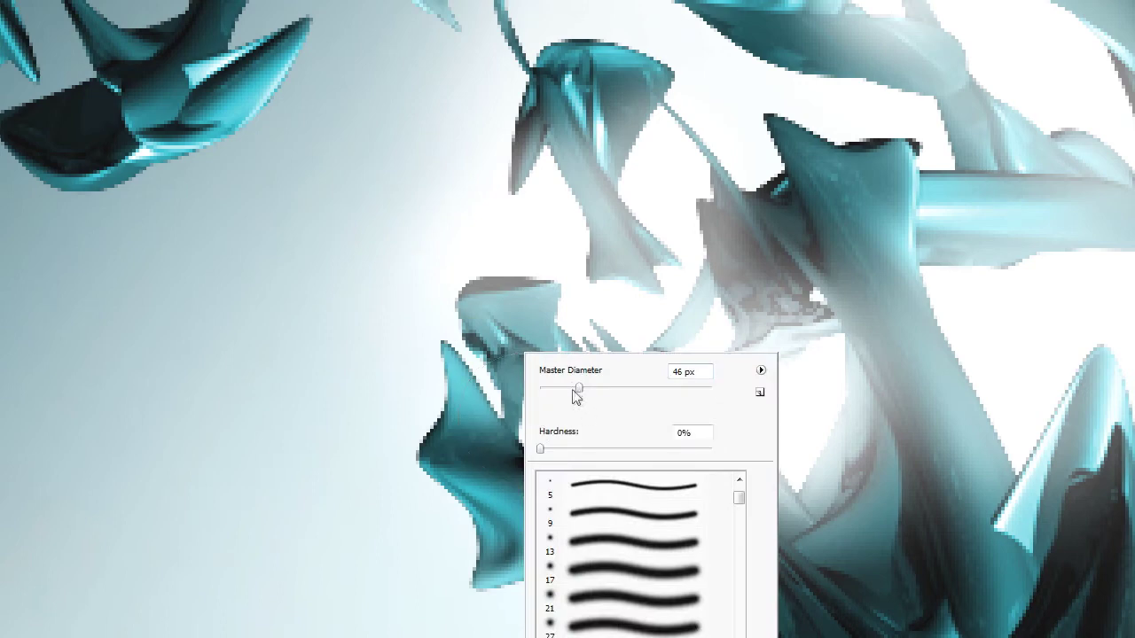
pyautogui.click(367, 256)
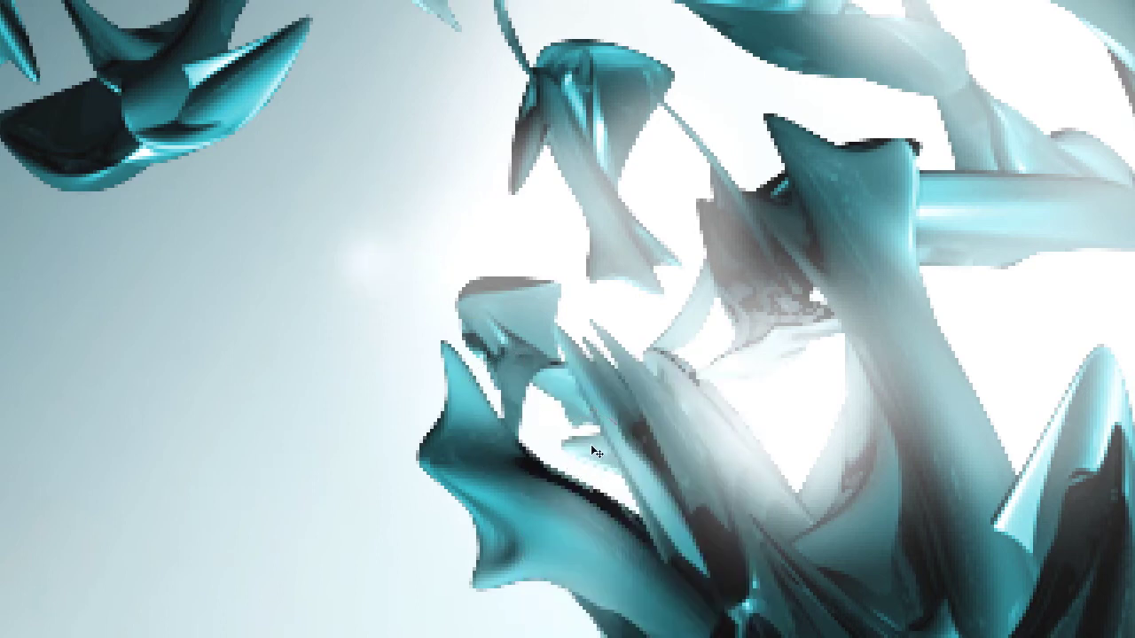
pyautogui.moveTo(618, 490)
pyautogui.mouseDown()
pyautogui.moveTo(537, 435)
pyautogui.moveTo(537, 403)
pyautogui.moveTo(571, 414)
pyautogui.mouseUp()
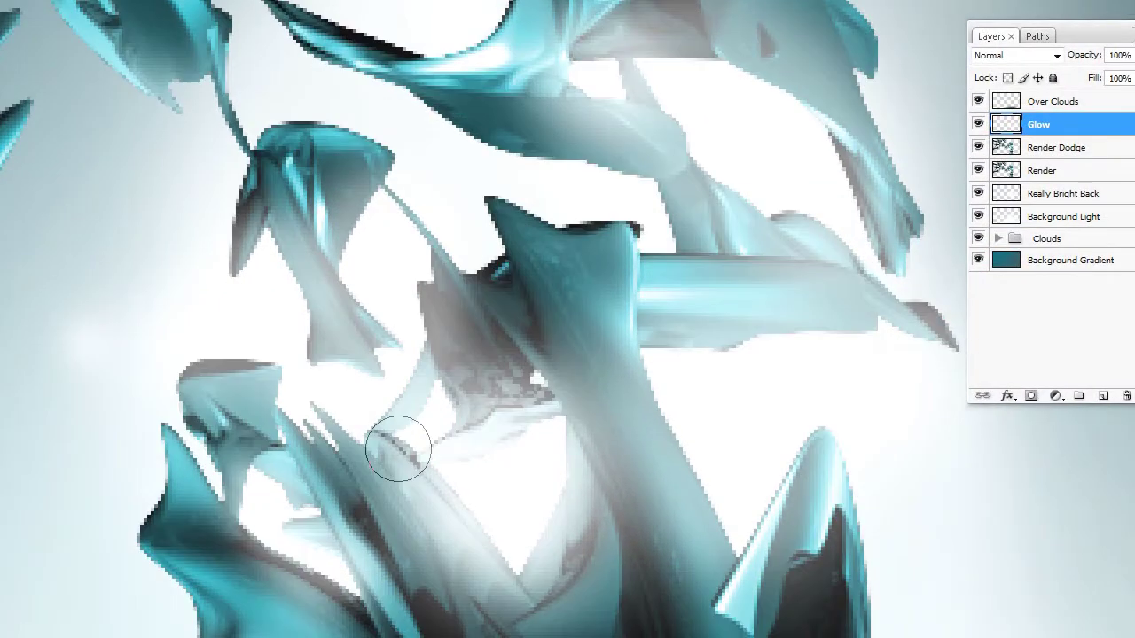
pyautogui.scroll(-3, 248, 403)
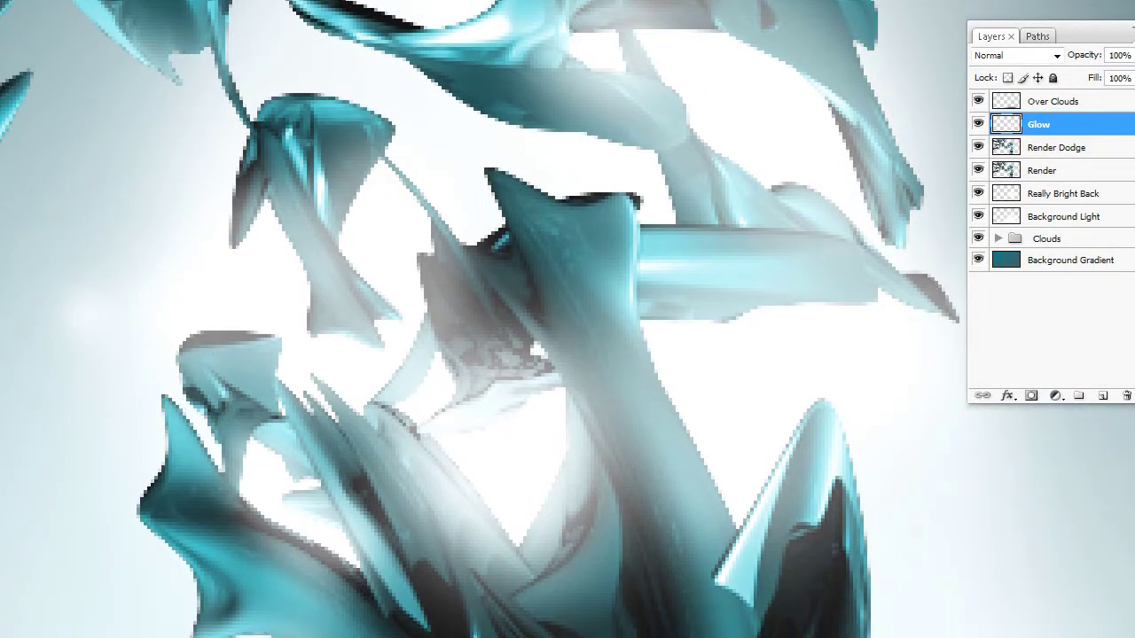
# - Pick the soft 21 px round brush, resize to 50 px, and dab glow on the lower-left shards
pyautogui.rightClick(115, 315)
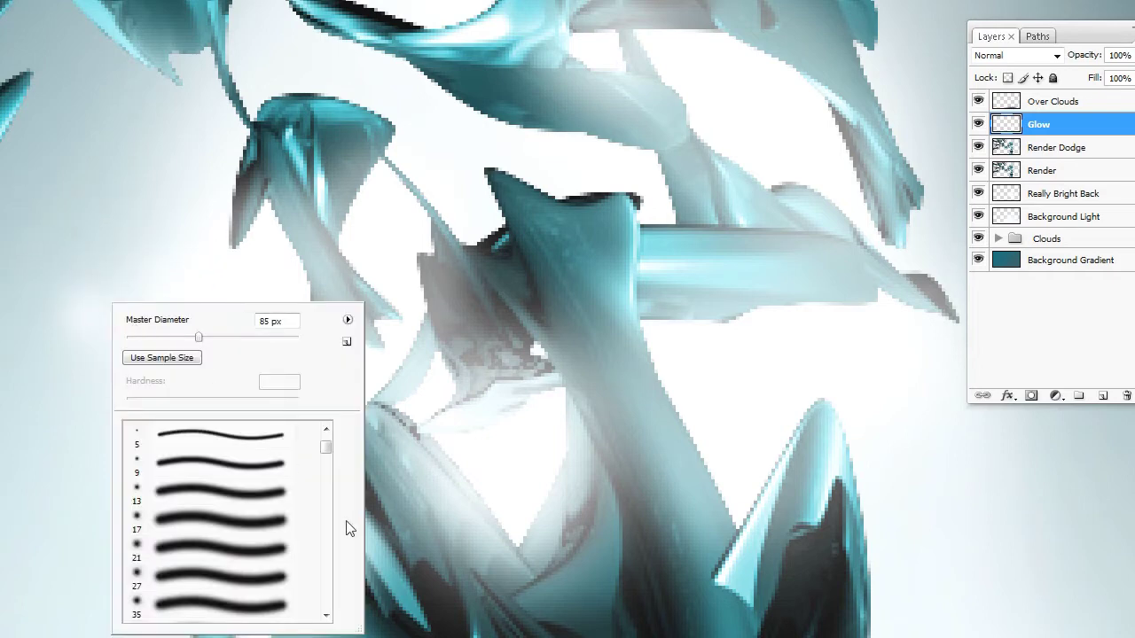
pyautogui.click(238, 545)
pyautogui.press('Return')
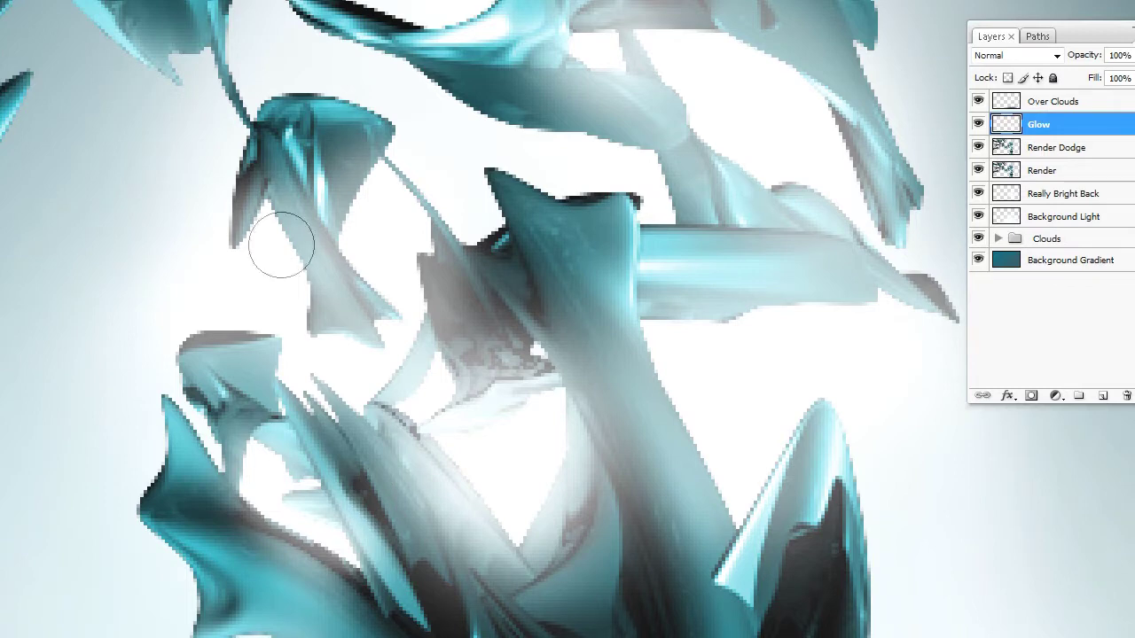
pyautogui.rightClick(336, 465)
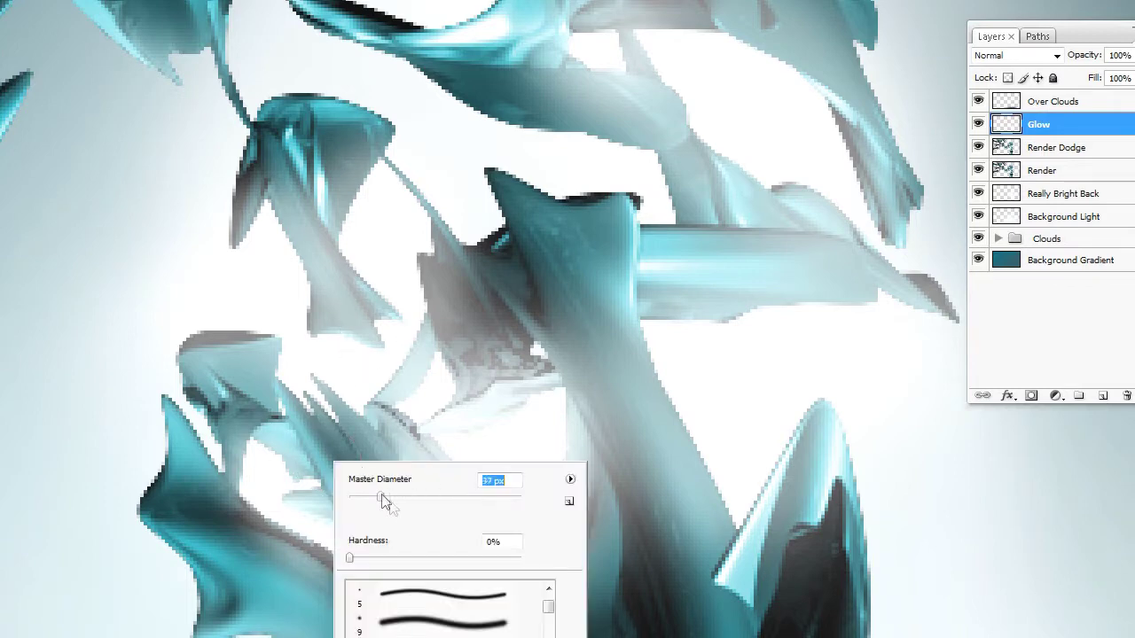
pyautogui.press('Return')
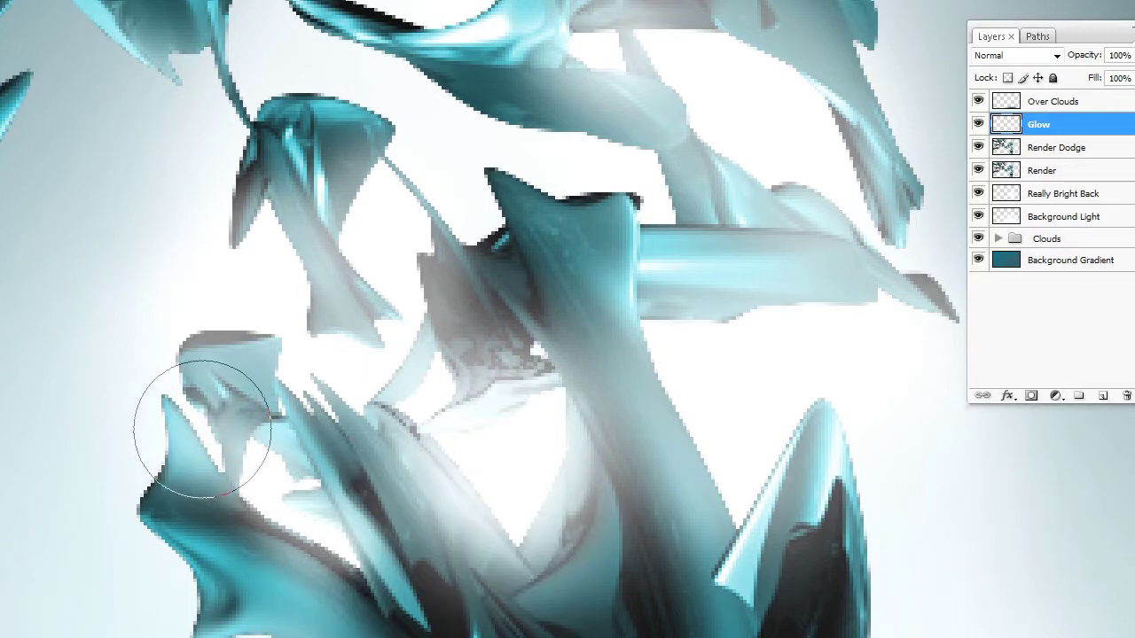
pyautogui.click(203, 417)
pyautogui.scroll(-5, 431, 367)
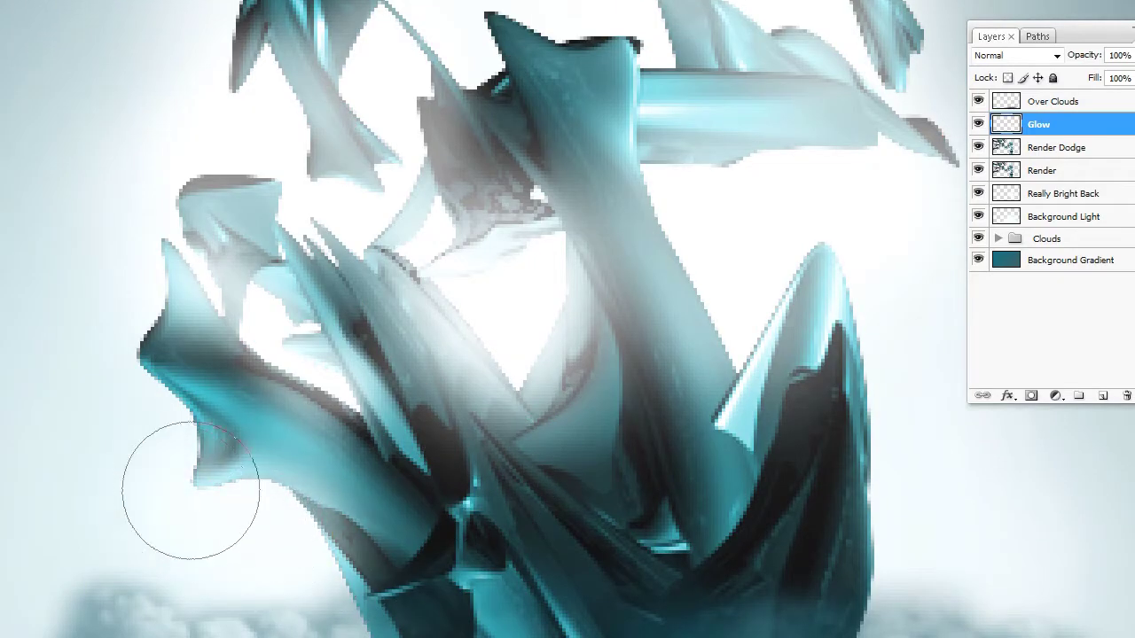
pyautogui.scroll(8, 266, 492)
pyautogui.scroll(4, 312, 504)
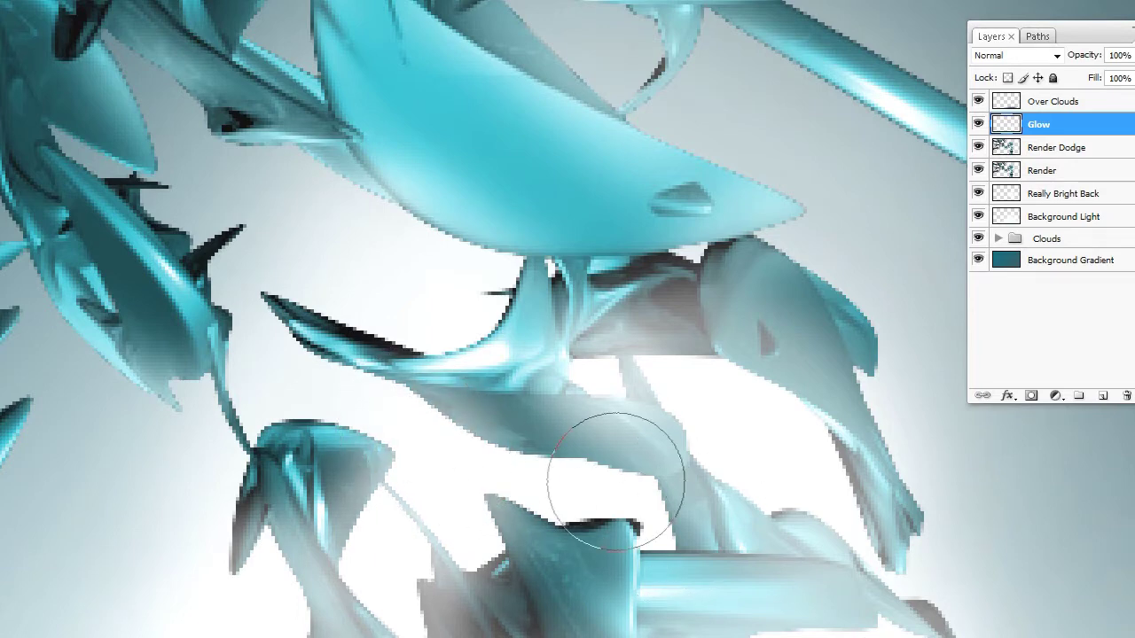
# - Paint white glow across the sculpture's middle and over the dark shard
pyautogui.moveTo(545, 468)
pyautogui.mouseDown()
pyautogui.moveTo(623, 483)
pyautogui.moveTo(652, 516)
pyautogui.moveTo(679, 464)
pyautogui.mouseUp()
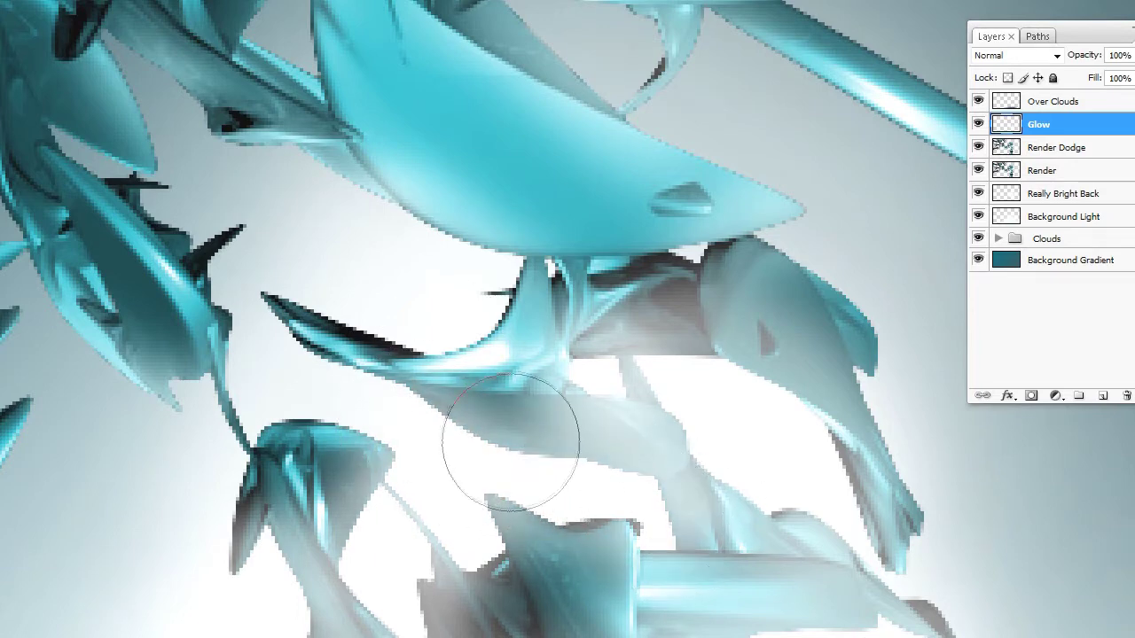
pyautogui.moveTo(398, 416)
pyautogui.mouseDown()
pyautogui.moveTo(295, 379)
pyautogui.moveTo(266, 326)
pyautogui.moveTo(387, 307)
pyautogui.moveTo(502, 308)
pyautogui.moveTo(470, 271)
pyautogui.moveTo(483, 272)
pyautogui.moveTo(422, 296)
pyautogui.moveTo(446, 300)
pyautogui.moveTo(485, 274)
pyautogui.moveTo(441, 293)
pyautogui.moveTo(470, 281)
pyautogui.moveTo(410, 268)
pyautogui.moveTo(349, 224)
pyautogui.moveTo(364, 229)
pyautogui.moveTo(355, 195)
pyautogui.mouseUp()
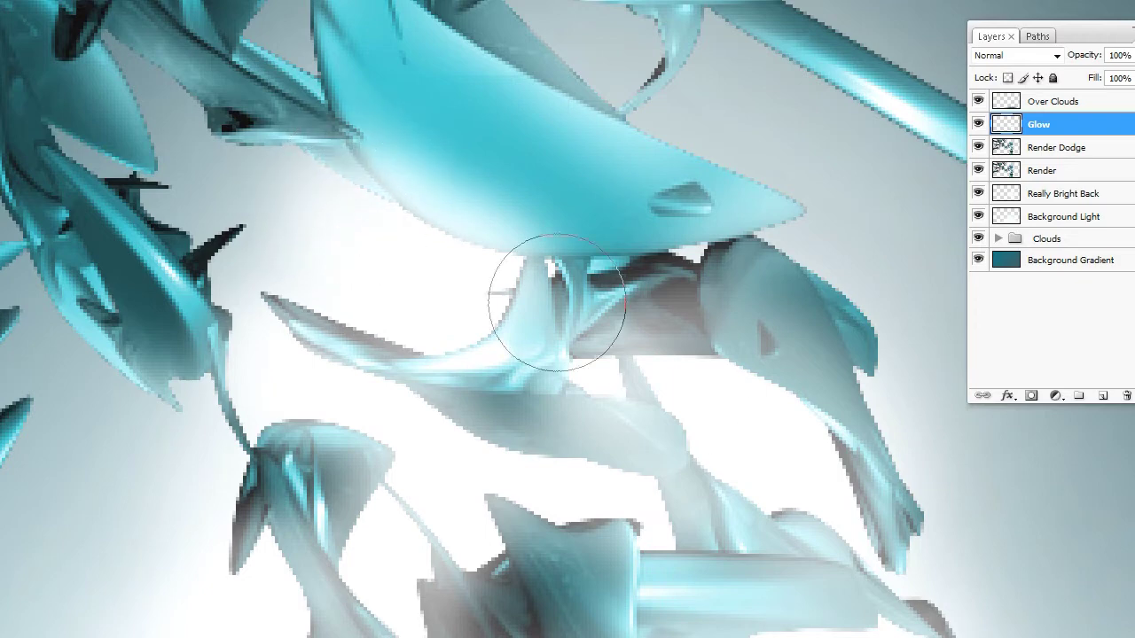
pyautogui.scroll(2, 777, 428)
pyautogui.scroll(3, 791, 395)
# - Add a small 27 px glow below the fin, then broad 86 px glow upper right
pyautogui.rightClick(695, 395)
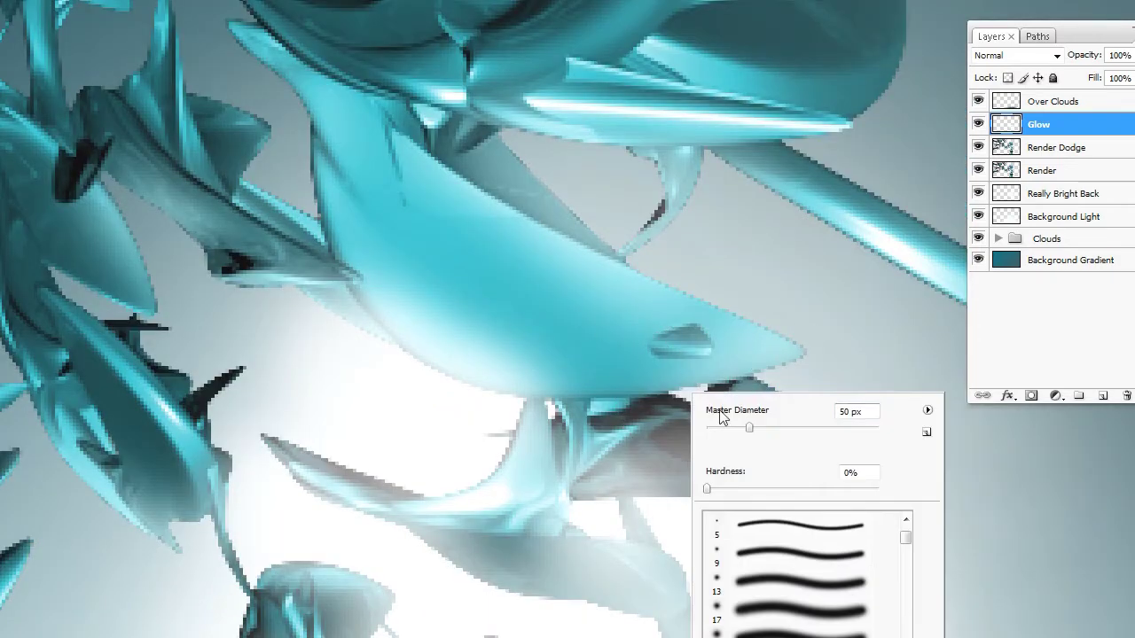
pyautogui.press('Return')
pyautogui.moveTo(685, 390); pyautogui.dragTo(693, 394)
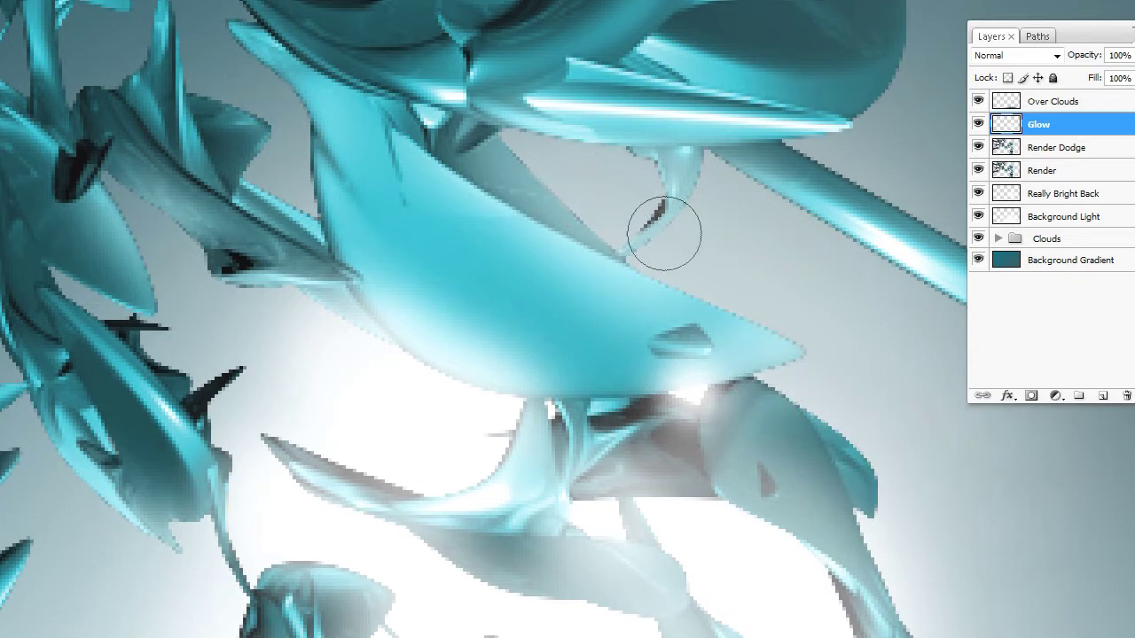
pyautogui.rightClick(664, 233)
pyautogui.press('Return')
pyautogui.moveTo(545, 173)
pyautogui.mouseDown()
pyautogui.moveTo(608, 177)
pyautogui.moveTo(544, 152)
pyautogui.mouseUp()
pyautogui.moveTo(719, 252)
pyautogui.mouseDown()
pyautogui.moveTo(744, 236)
pyautogui.moveTo(774, 263)
pyautogui.moveTo(728, 258)
pyautogui.moveTo(743, 263)
pyautogui.moveTo(729, 316)
pyautogui.mouseUp()
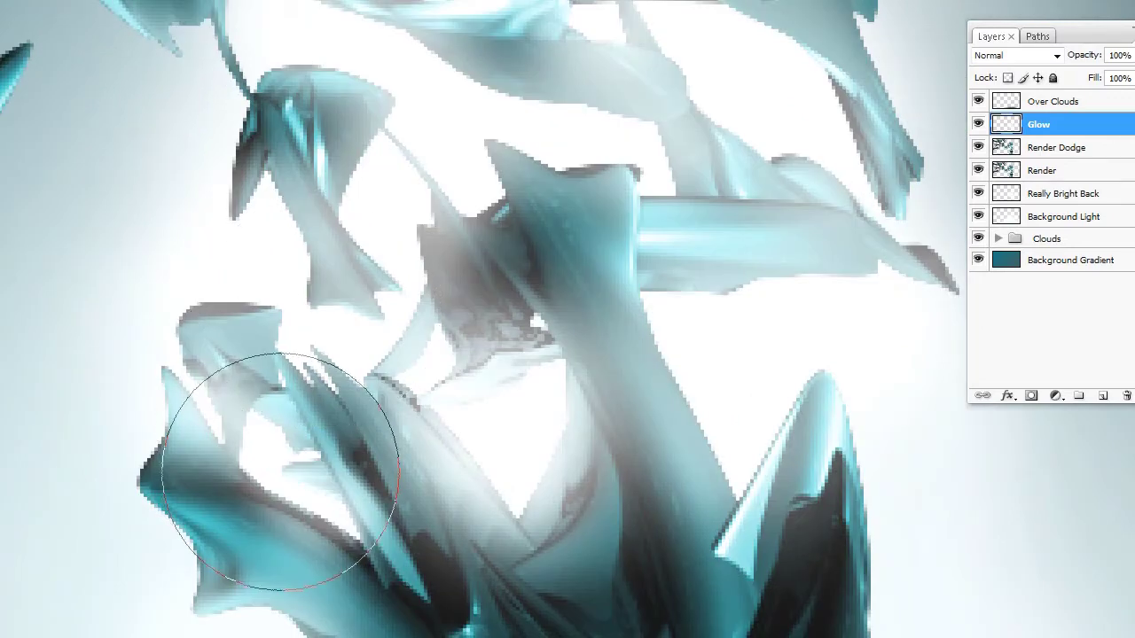
# - Dab soft glow onto the central shard with a smaller brush
pyautogui.scroll(-2, 399, 417)
pyautogui.rightClick(529, 277)
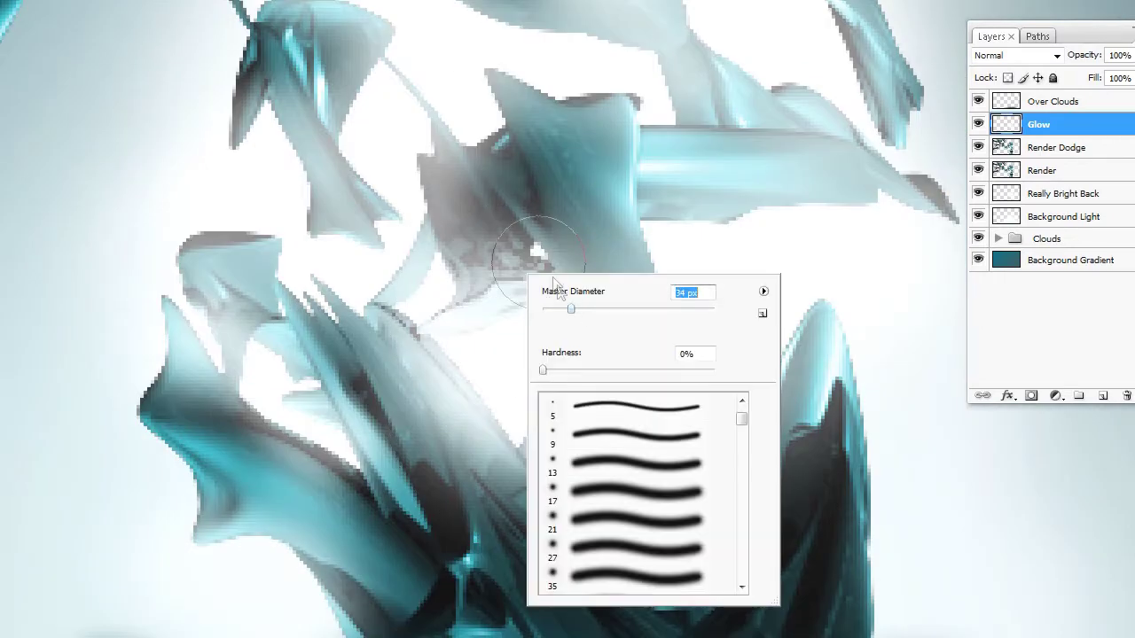
pyautogui.press('Return')
pyautogui.rightClick(576, 289)
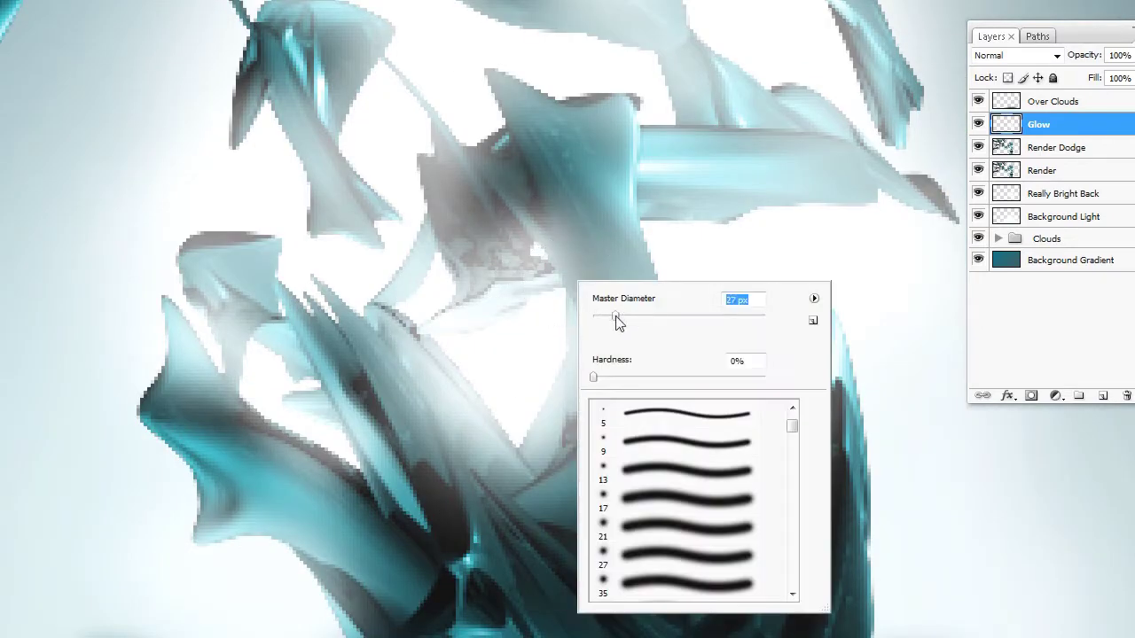
pyautogui.press('Return')
pyautogui.moveTo(538, 253); pyautogui.dragTo(540, 253)
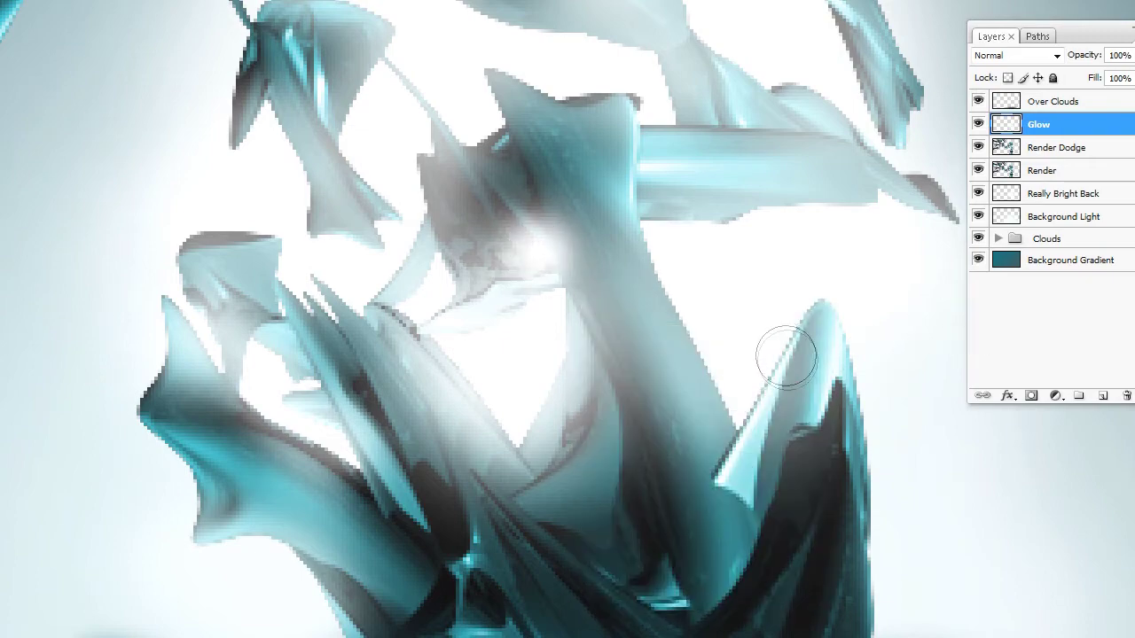
# - Set the brush to 71 px and zoom out to see more of the composition
pyautogui.scroll(-3, 907, 410)
pyautogui.scroll(3, 785, 469)
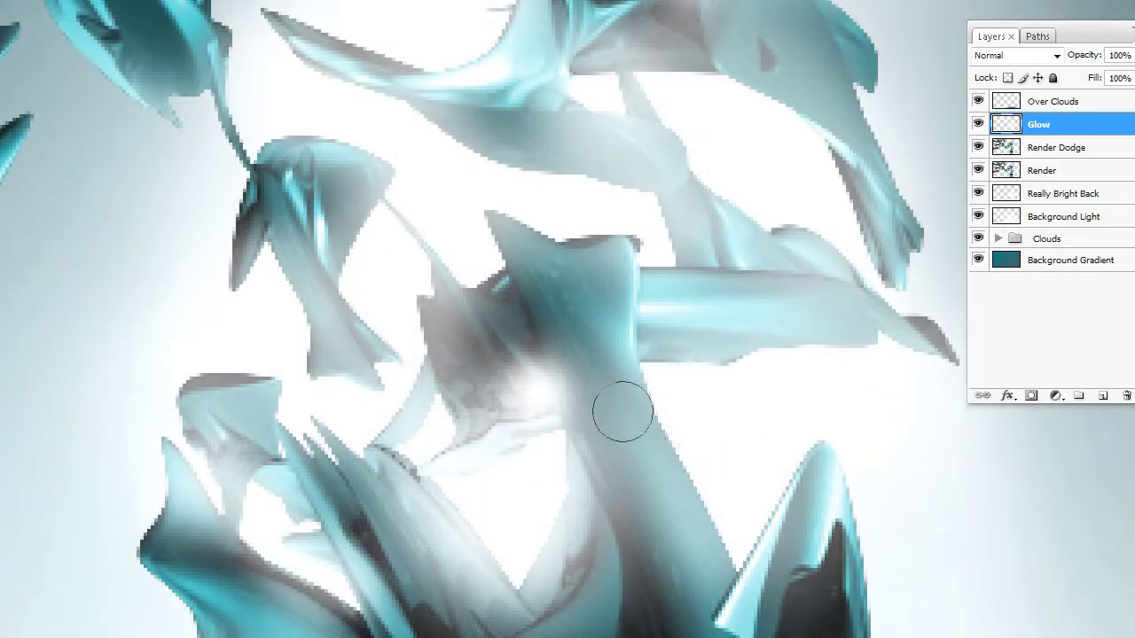
pyautogui.rightClick(401, 276)
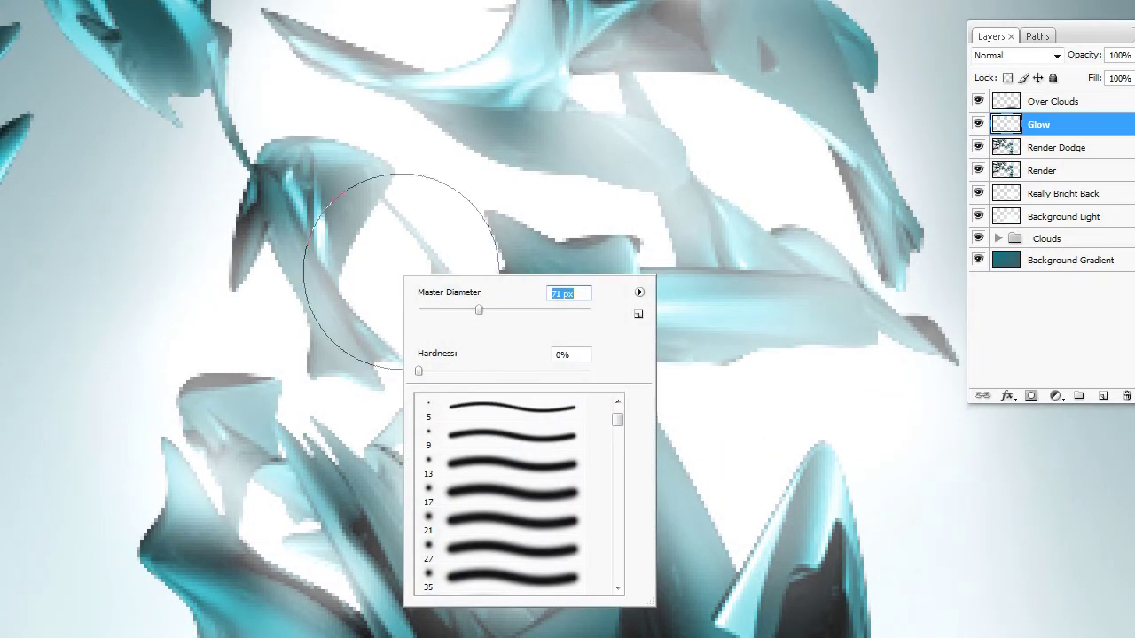
pyautogui.press('Return')
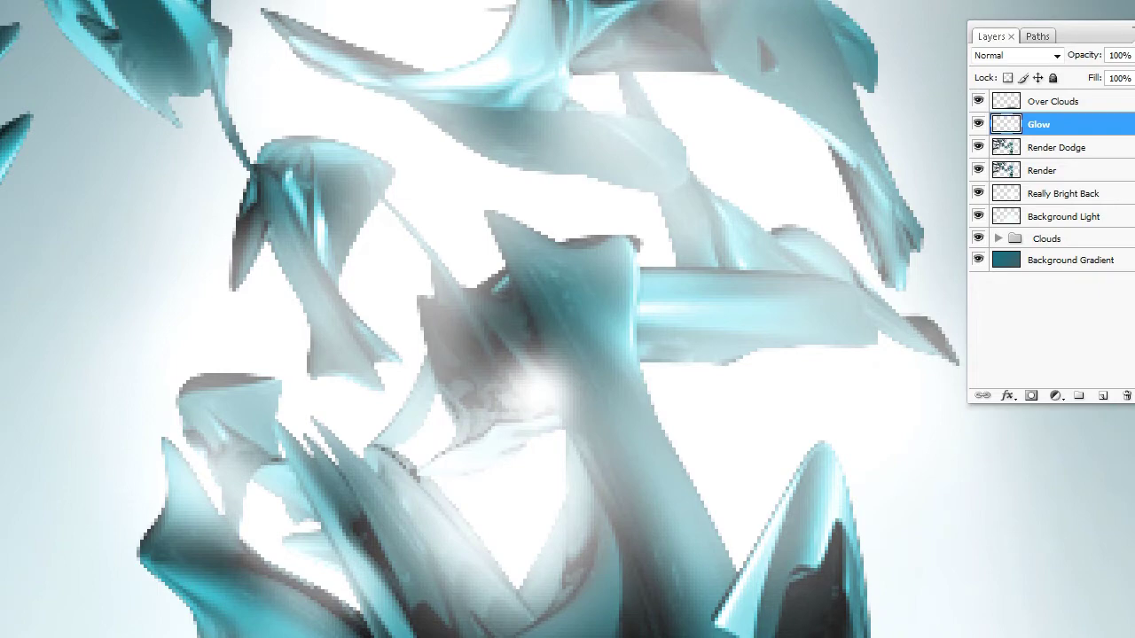
pyautogui.keyDown('alt'); pyautogui.click(683, 355); pyautogui.keyUp('alt')
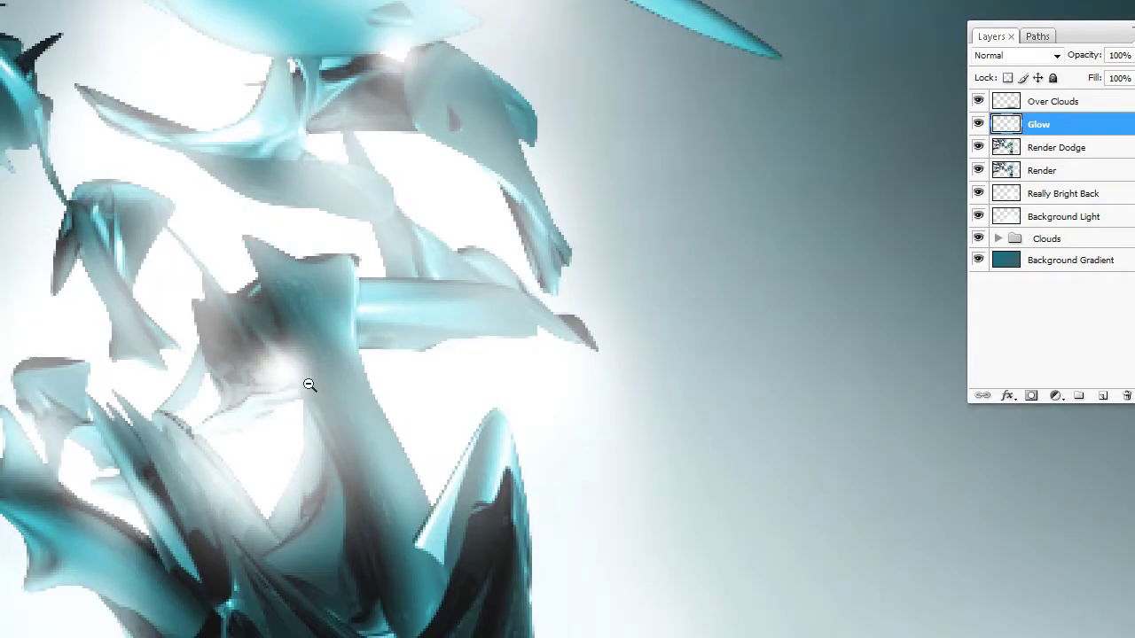
pyautogui.keyDown('alt'); pyautogui.click(238, 385); pyautogui.keyUp('alt')
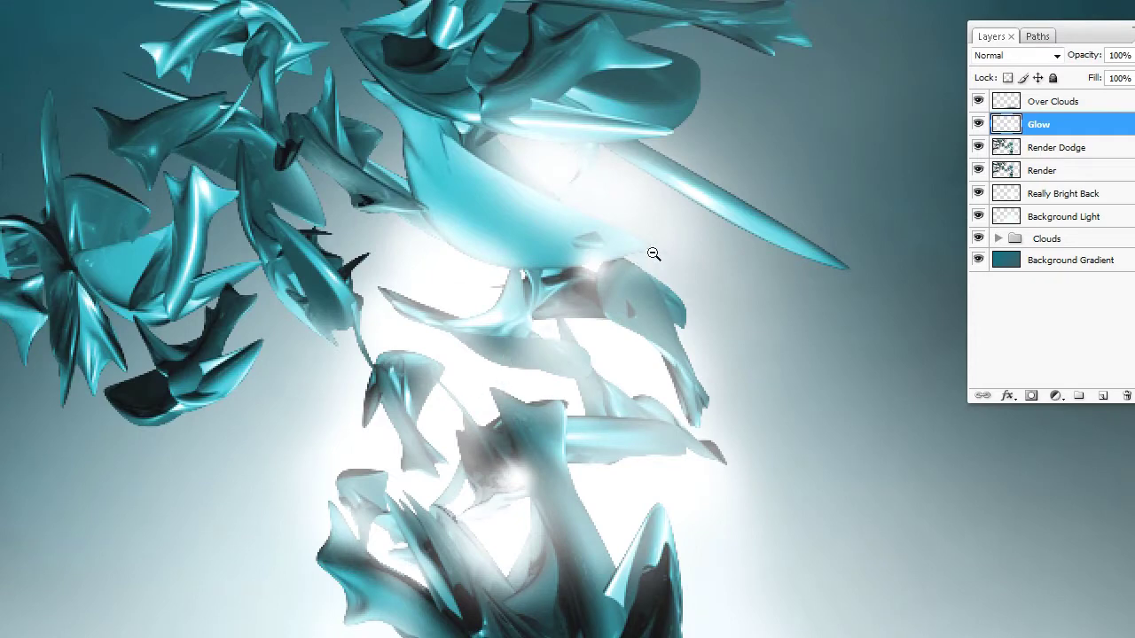
# - Add an Over Light layer above Glow, set a soft ~199 px brush, and move the layer list aside
pyautogui.click(1103, 397)
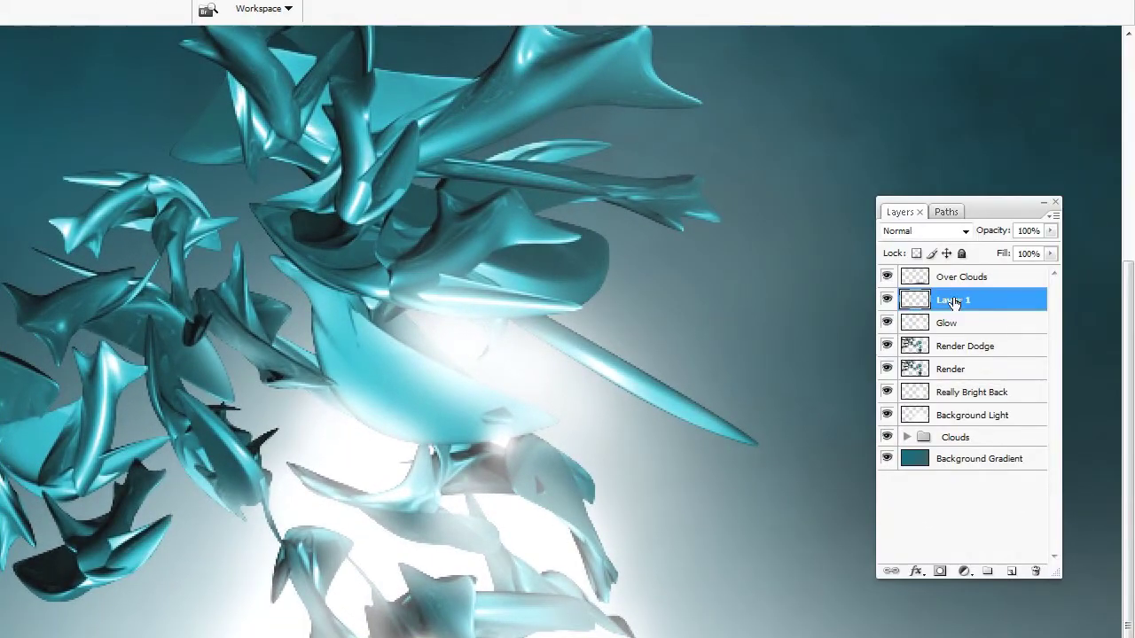
pyautogui.doubleClick(953, 302)
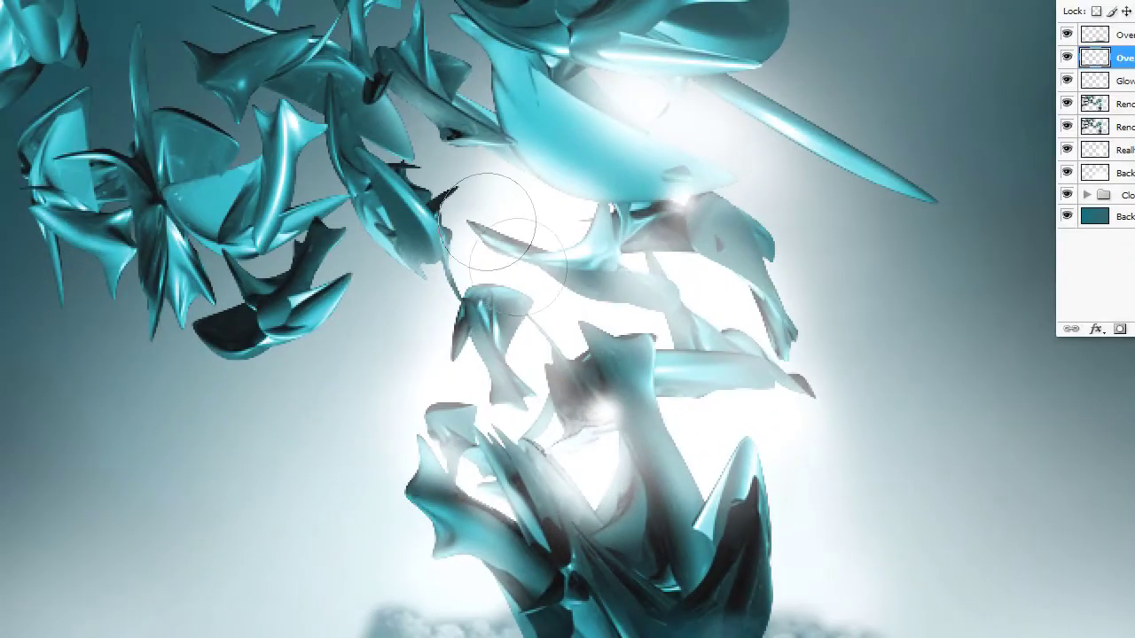
pyautogui.rightClick(588, 319)
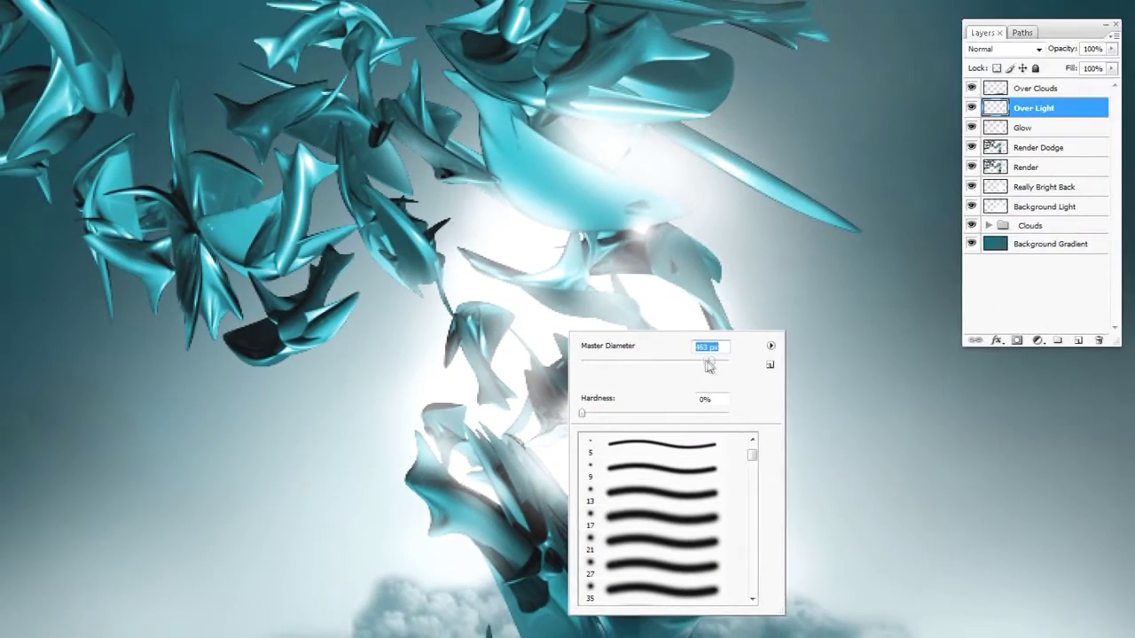
pyautogui.moveTo(709, 366); pyautogui.dragTo(692, 362)
pyautogui.doubleClick(1080, 33)
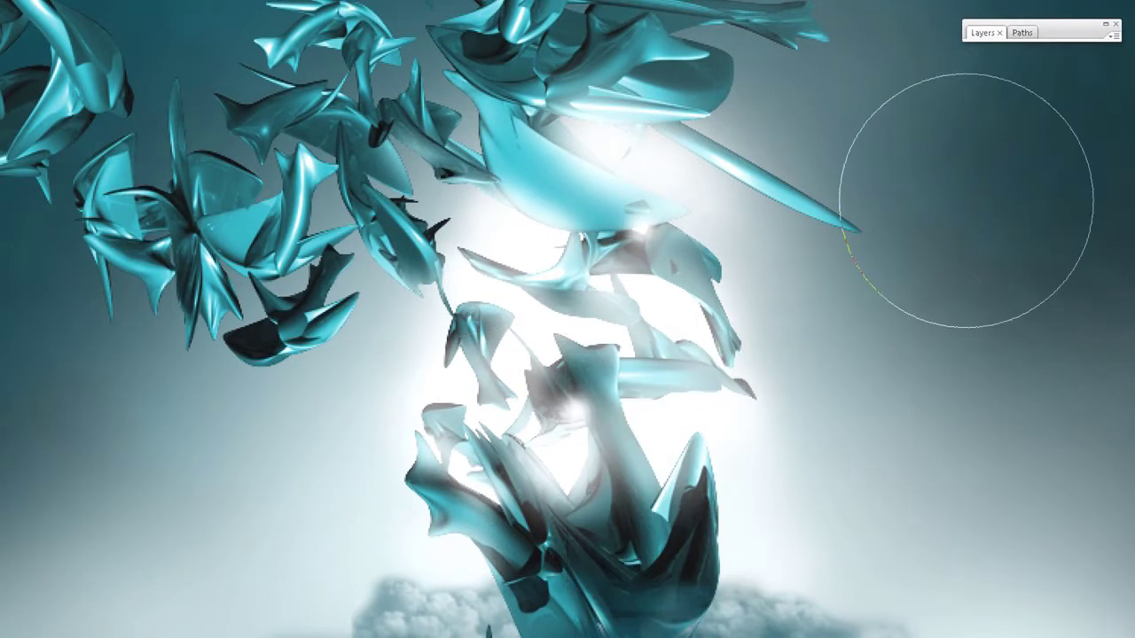
pyautogui.doubleClick(1057, 37)
pyautogui.moveTo(1056, 37); pyautogui.dragTo(1064, 0)
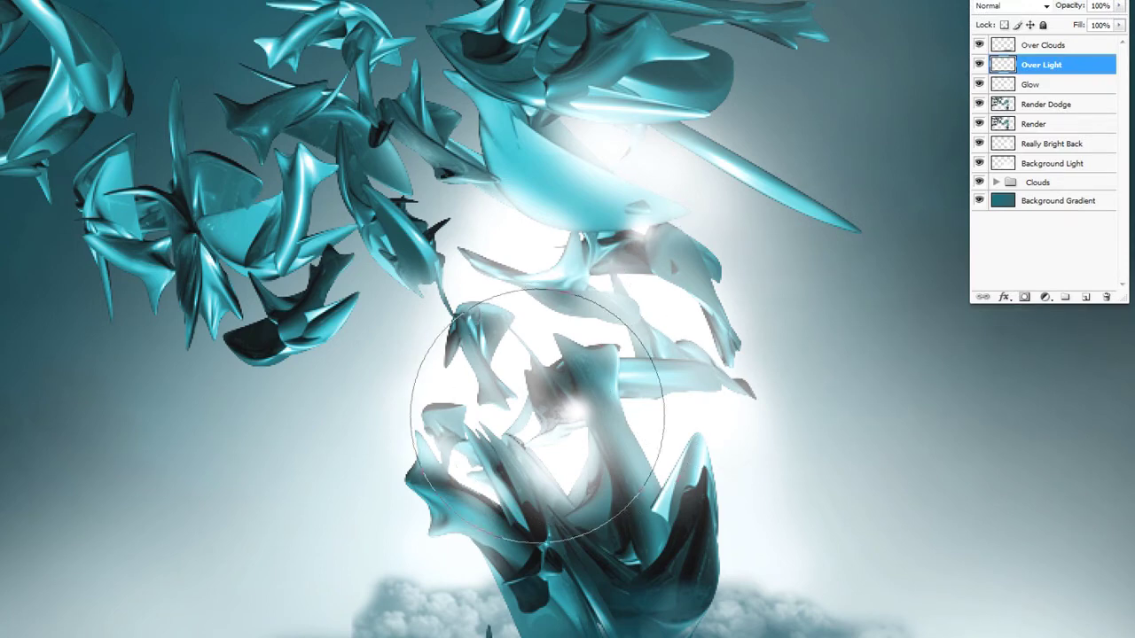
# - Enlarge the soft brush to about 349 px and paint white light near the top centre
pyautogui.rightClick(672, 434)
pyautogui.click(511, 425)
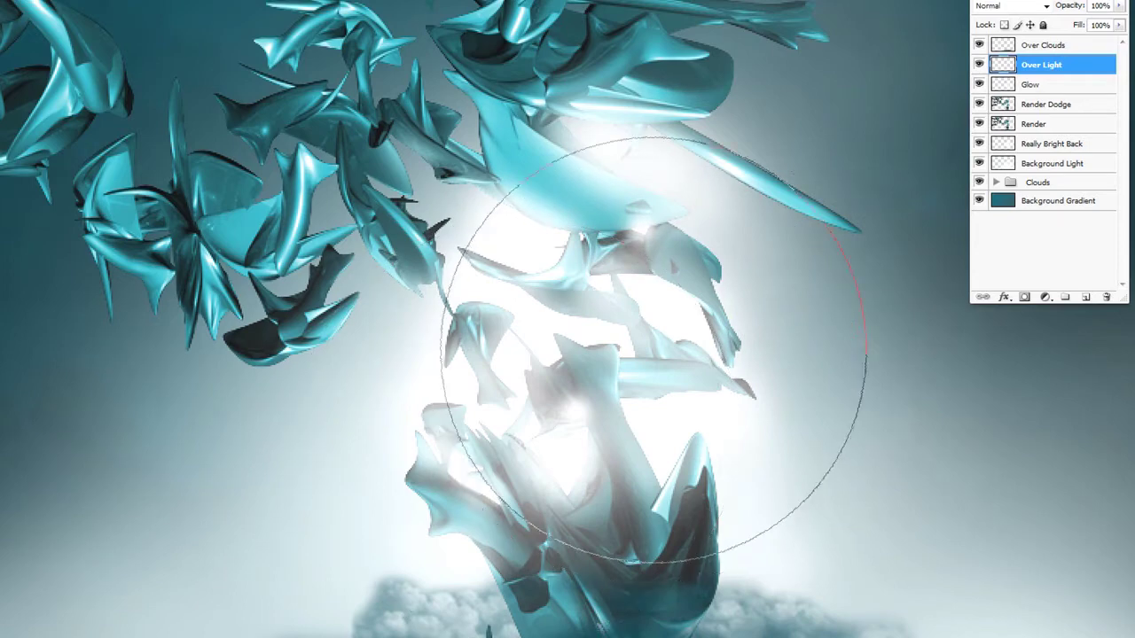
pyautogui.click(734, 177)
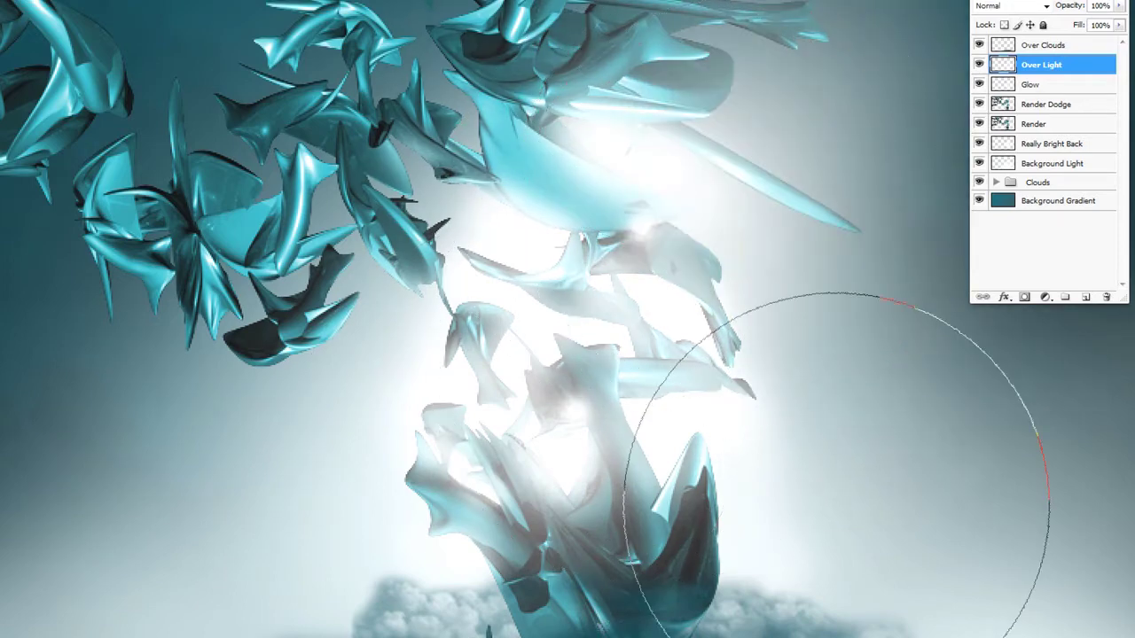
pyautogui.scroll(2, 621, 372)
pyautogui.scroll(-2, 568, 288)
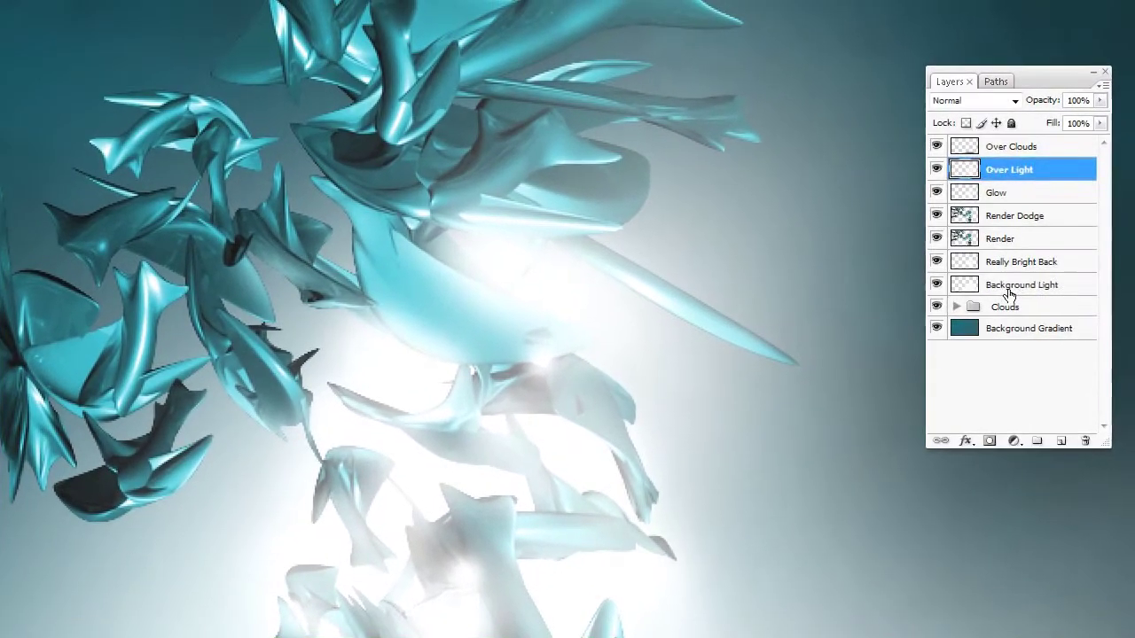
# - Switch among the Over Clouds, Background Light and Over Light layers, ending on Over Clouds
pyautogui.click(1050, 164)
pyautogui.click(1038, 49)
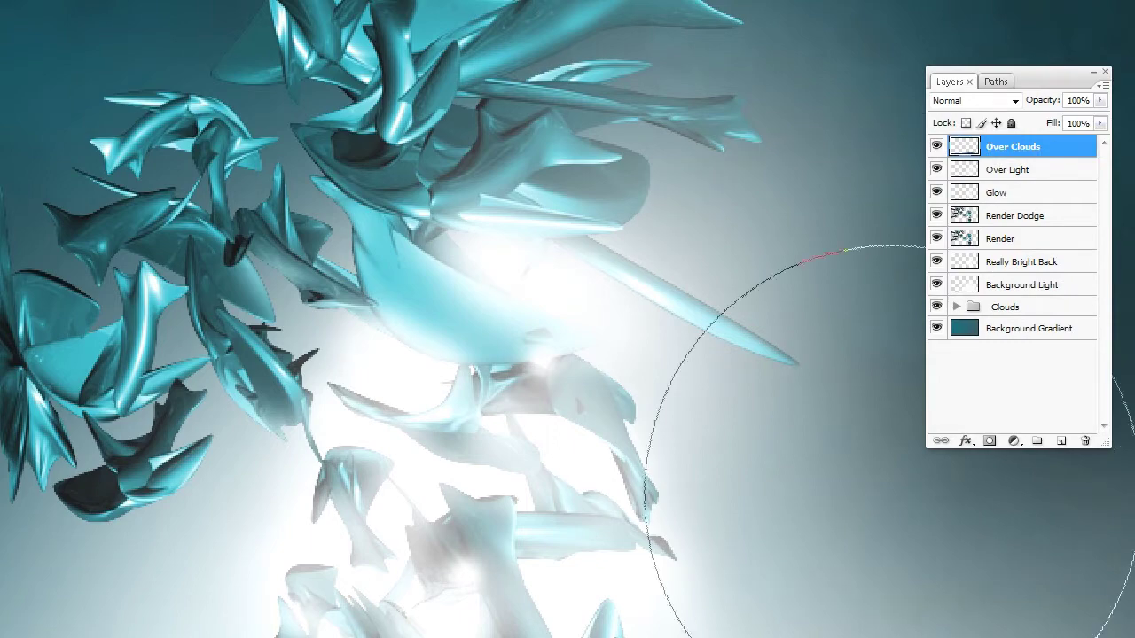
pyautogui.scroll(4, 507, 355)
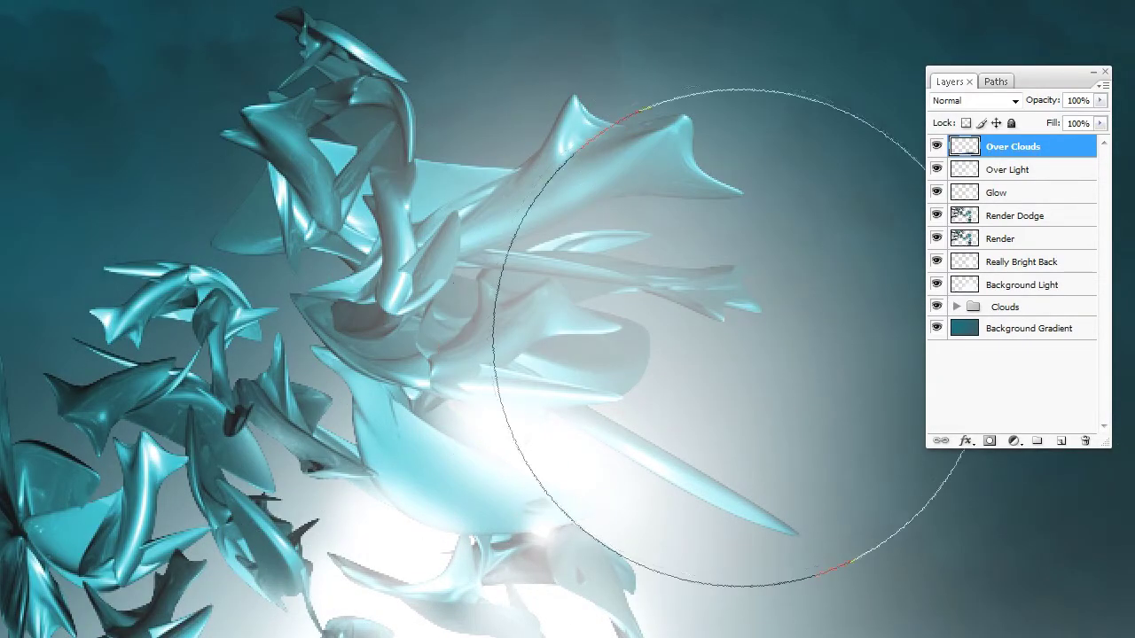
pyautogui.click(1007, 287)
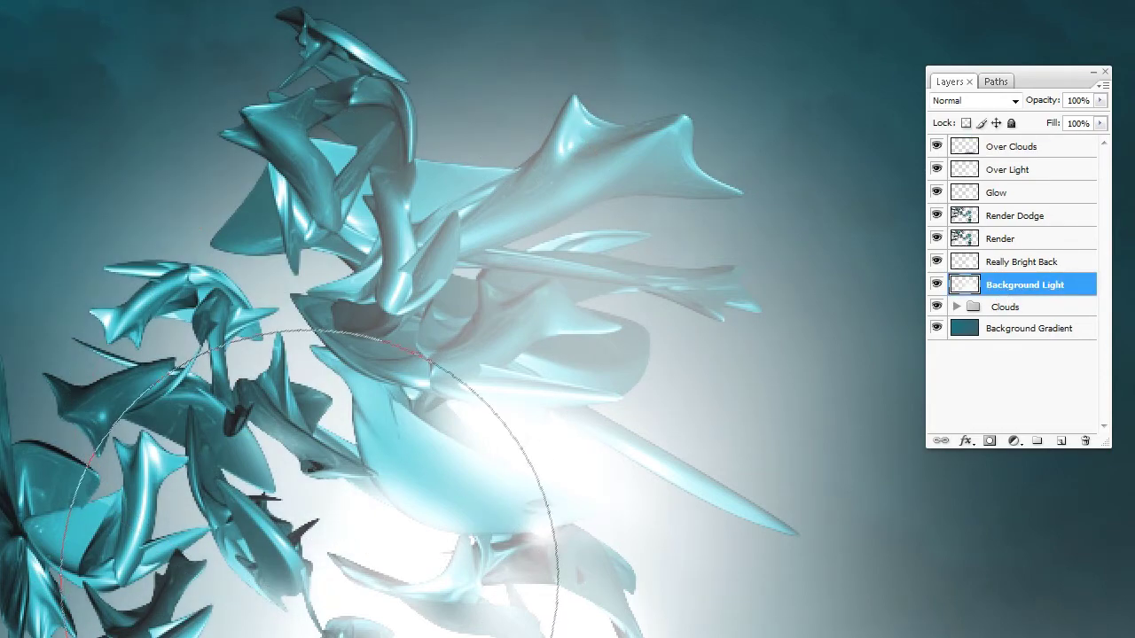
pyautogui.scroll(-5, 426, 461)
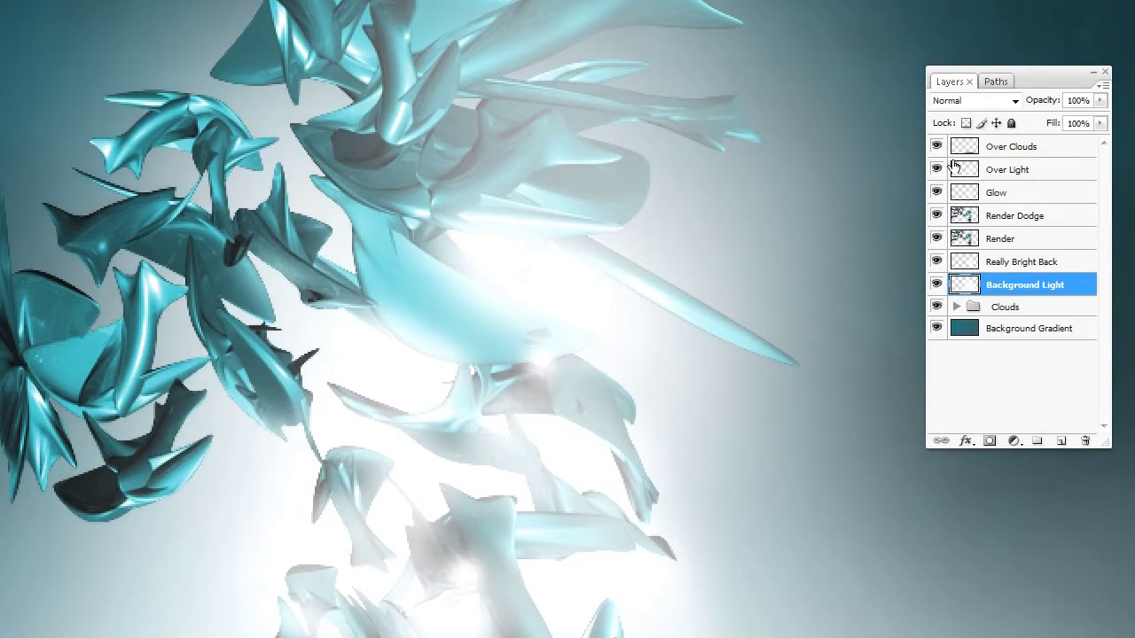
pyautogui.click(1007, 147)
pyautogui.click(966, 171)
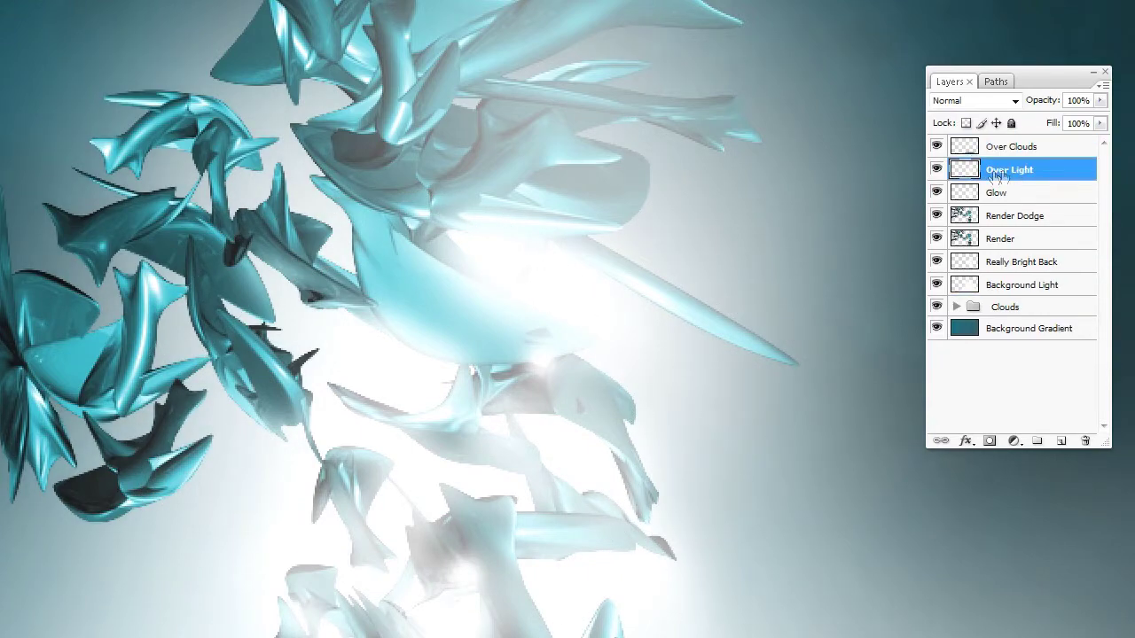
pyautogui.scroll(5, 313, 391)
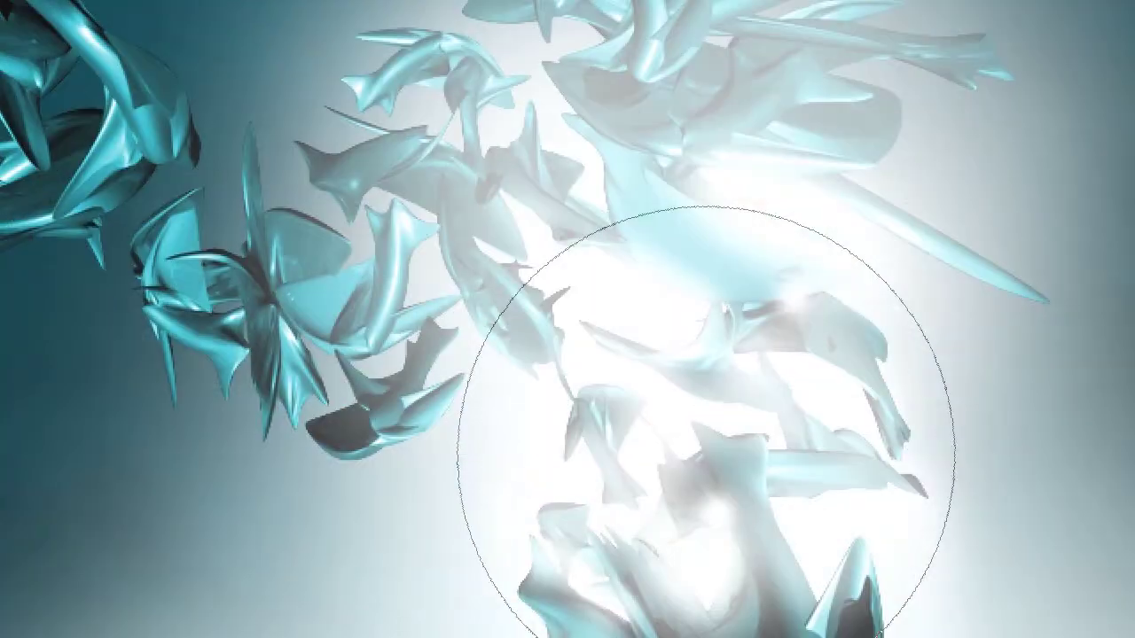
pyautogui.scroll(-1, 706, 454)
pyautogui.scroll(1, 694, 390)
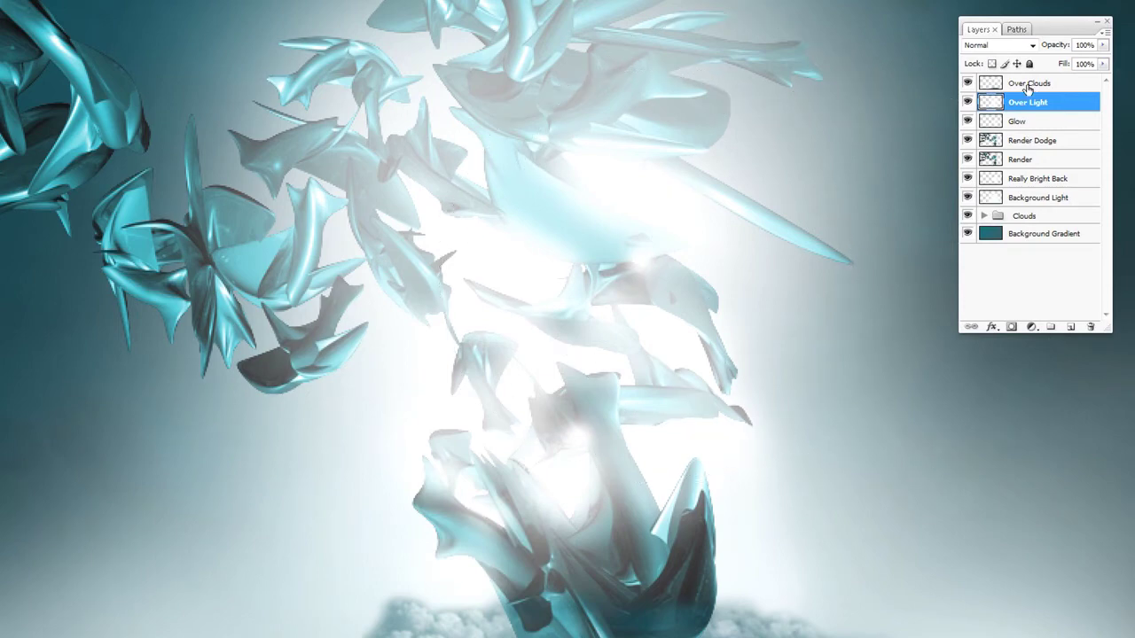
pyautogui.click(1029, 83)
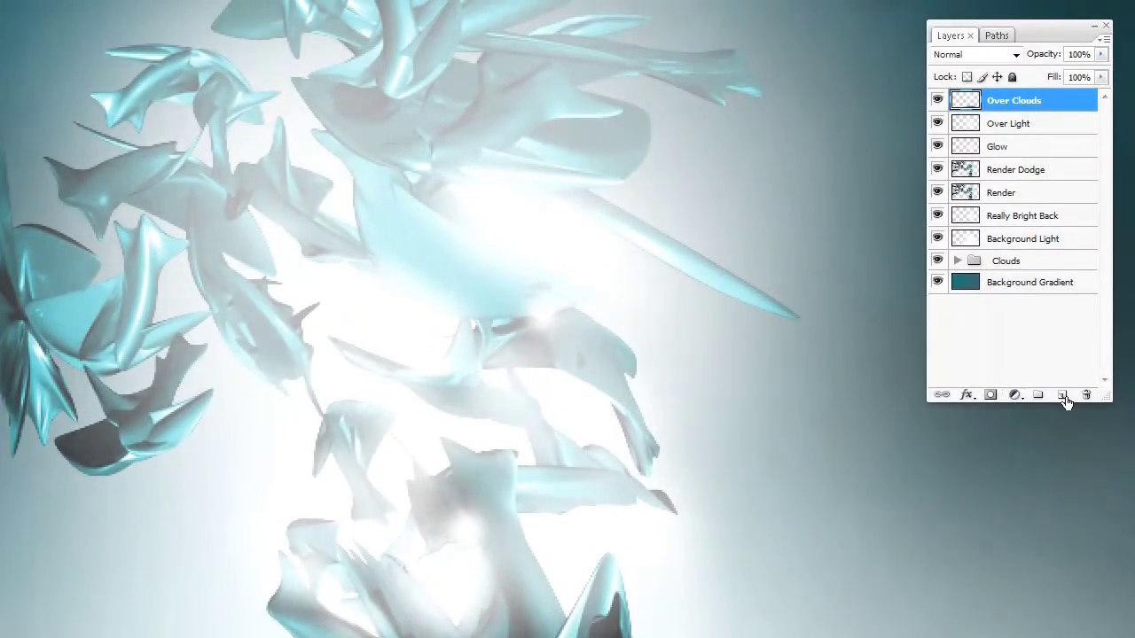
# - Add a new empty layer named Over-Cloud Light above Over Clouds
pyautogui.click(1062, 395)
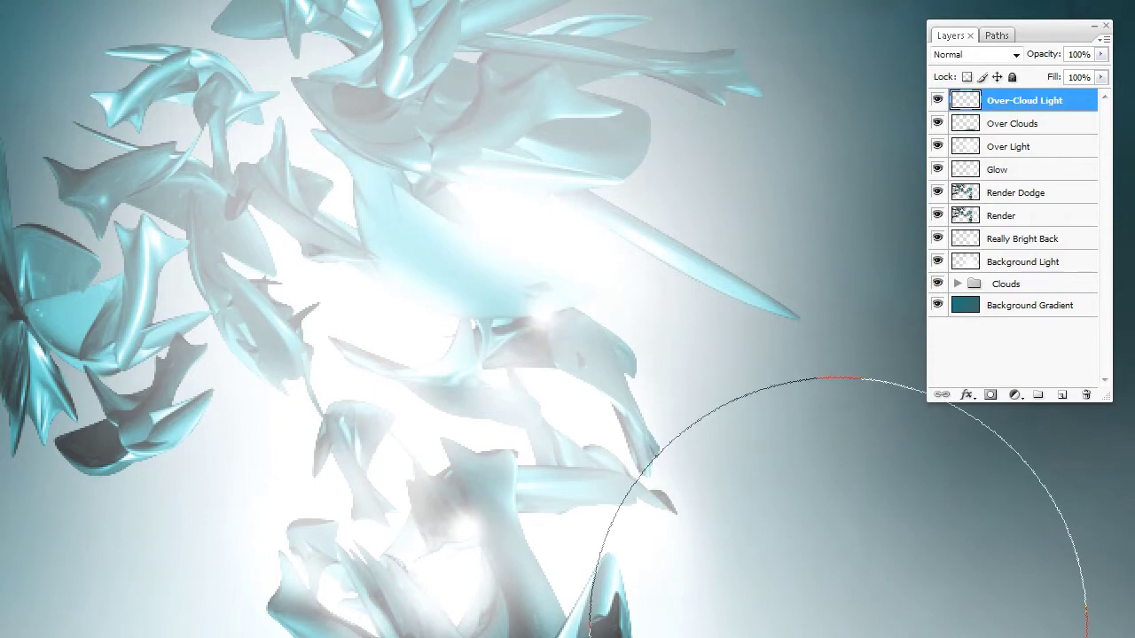
# - Set the soft brush size and paint soft light across the bottom clouds
pyautogui.rightClick(860, 567)
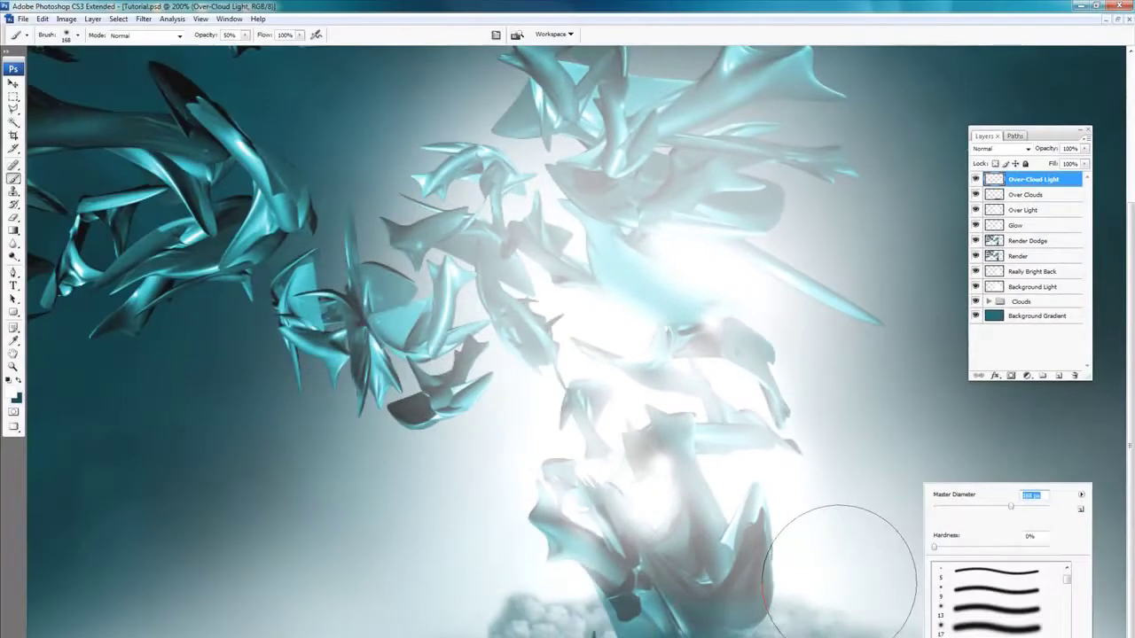
pyautogui.press('Return')
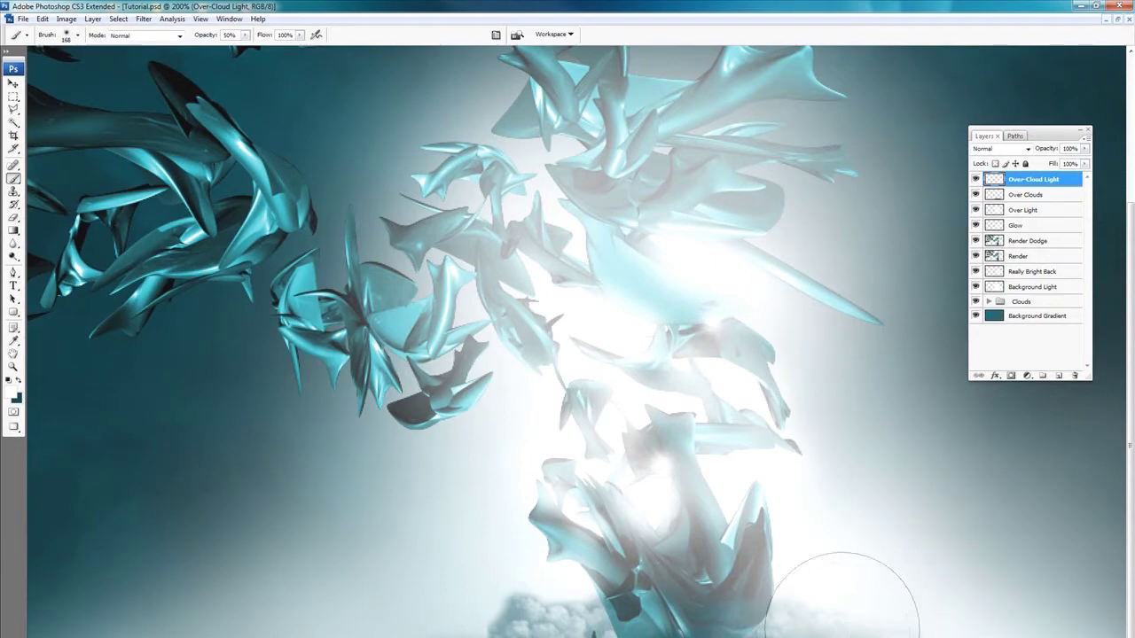
pyautogui.moveTo(519, 606); pyautogui.dragTo(519, 507)
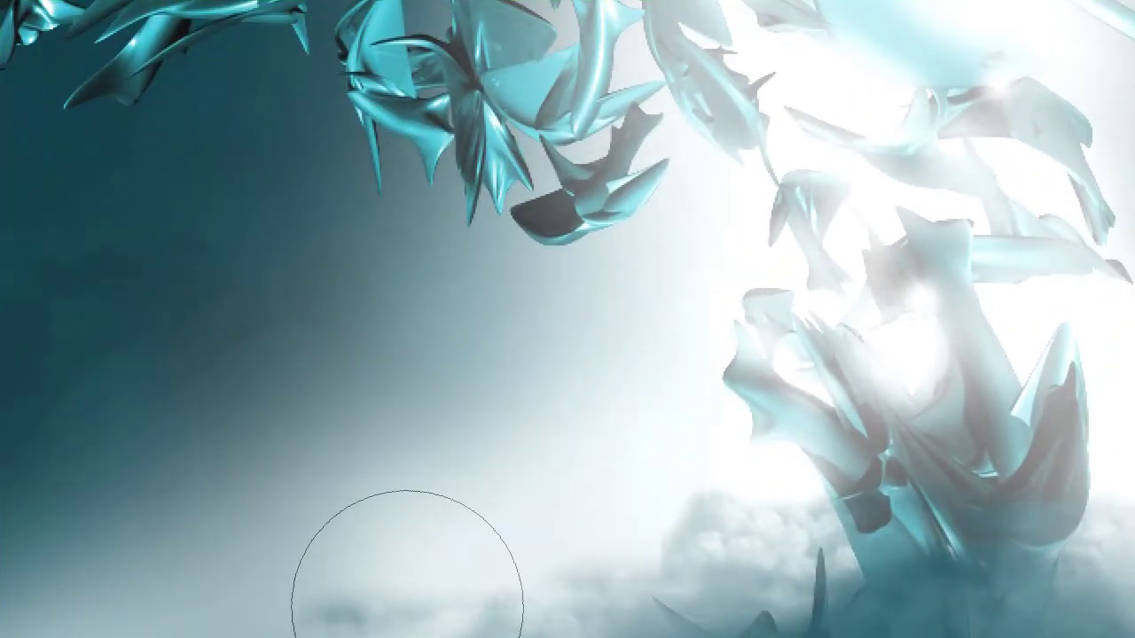
pyautogui.moveTo(407, 565)
pyautogui.mouseDown()
pyautogui.moveTo(580, 501)
pyautogui.moveTo(706, 482)
pyautogui.moveTo(735, 481)
pyautogui.moveTo(762, 514)
pyautogui.mouseUp()
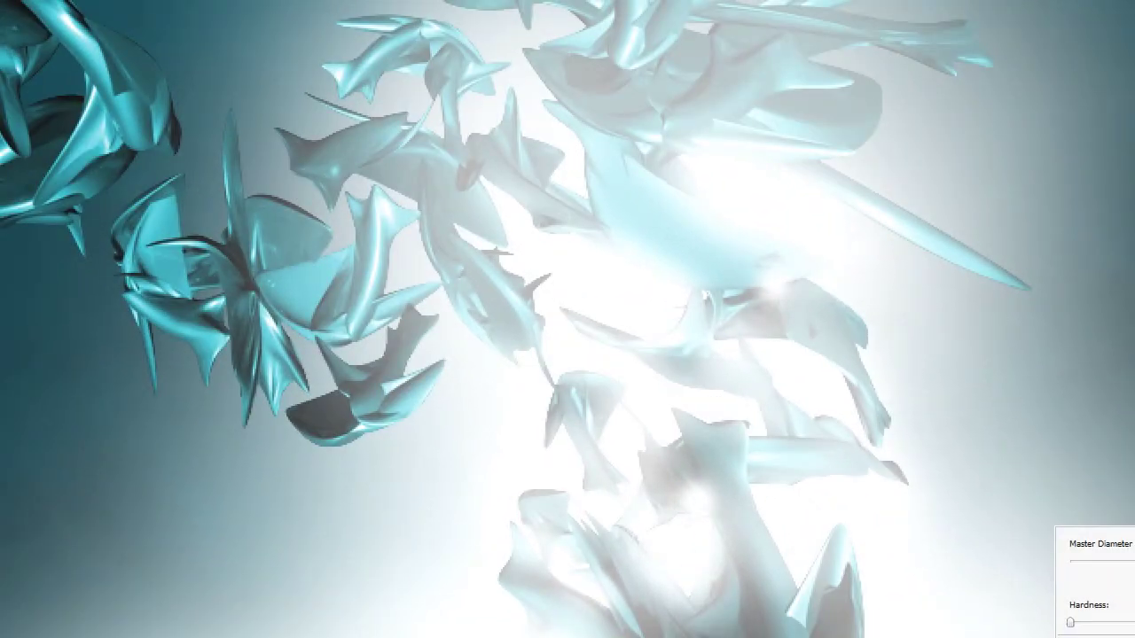
# - Paint pale haze over the figure's base and along the bottom fog
pyautogui.press('Return')
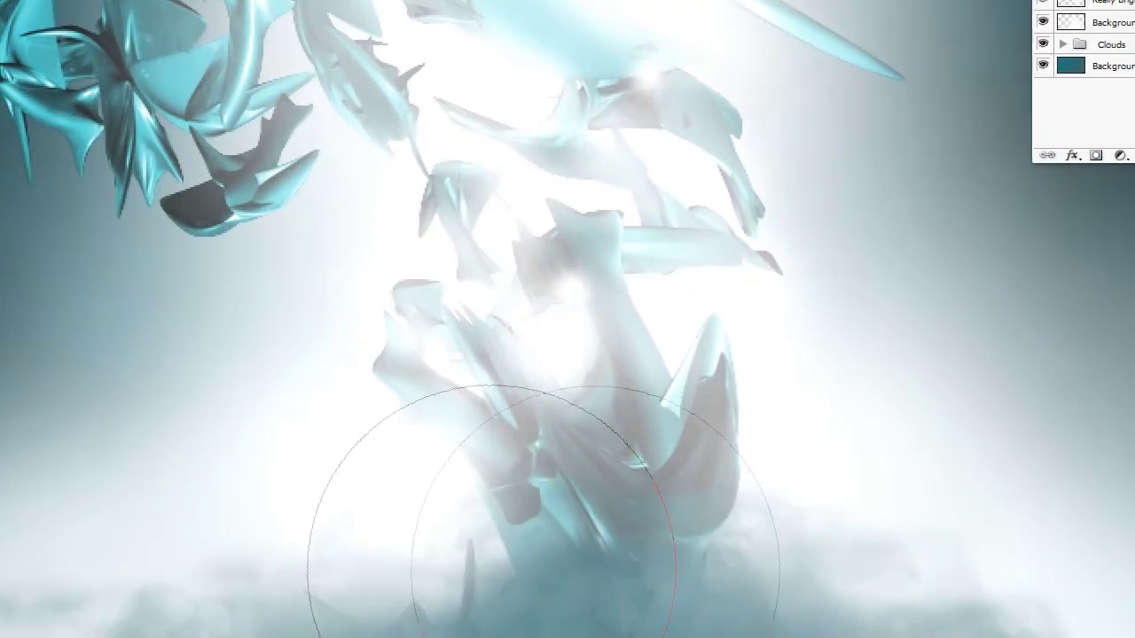
pyautogui.moveTo(575, 512); pyautogui.dragTo(694, 519)
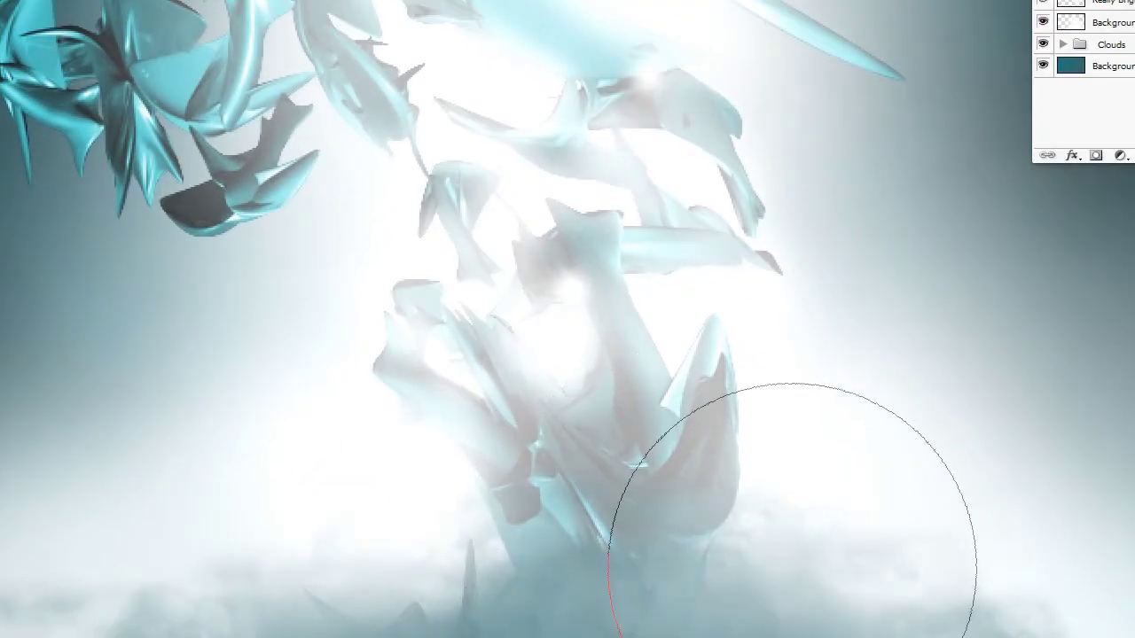
pyautogui.moveTo(309, 590); pyautogui.dragTo(351, 590)
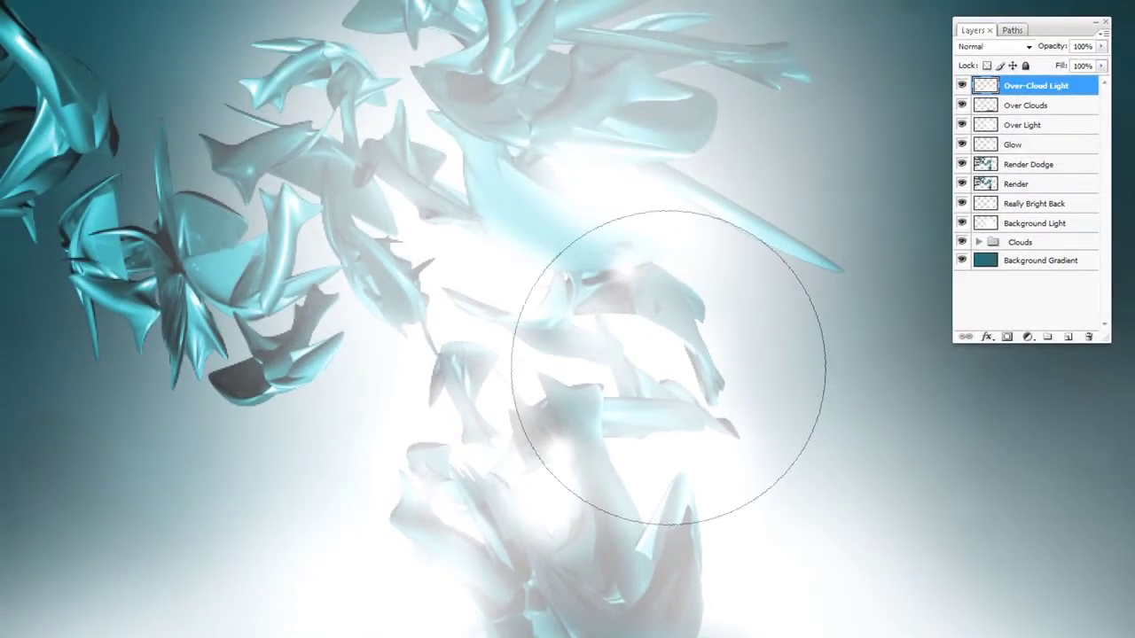
pyautogui.scroll(2, 621, 355)
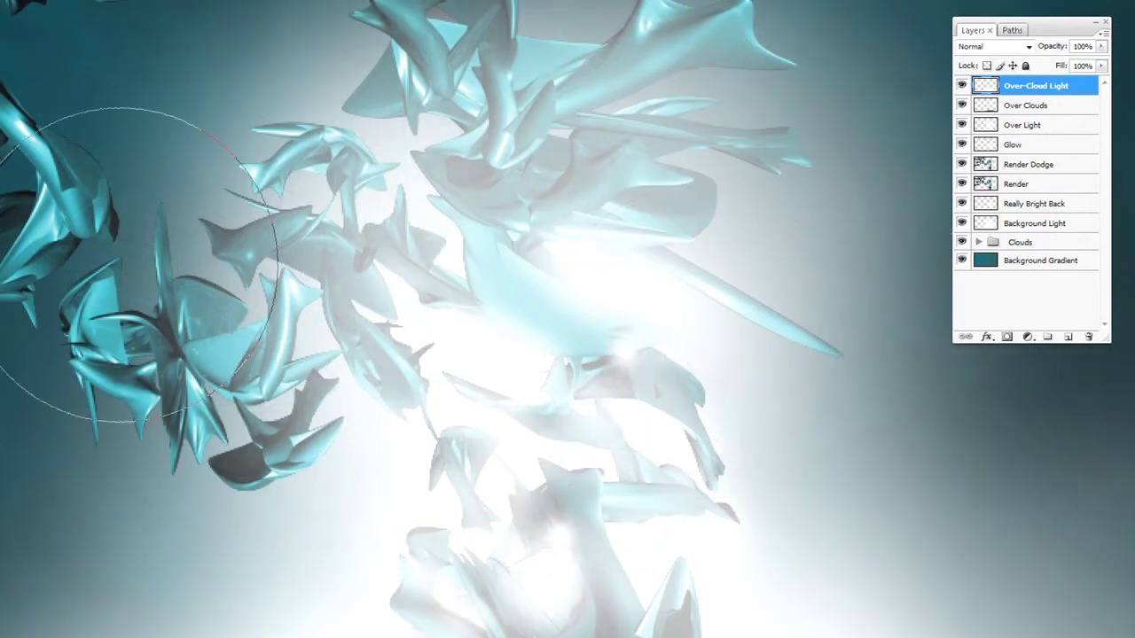
pyautogui.scroll(-2, 538, 365)
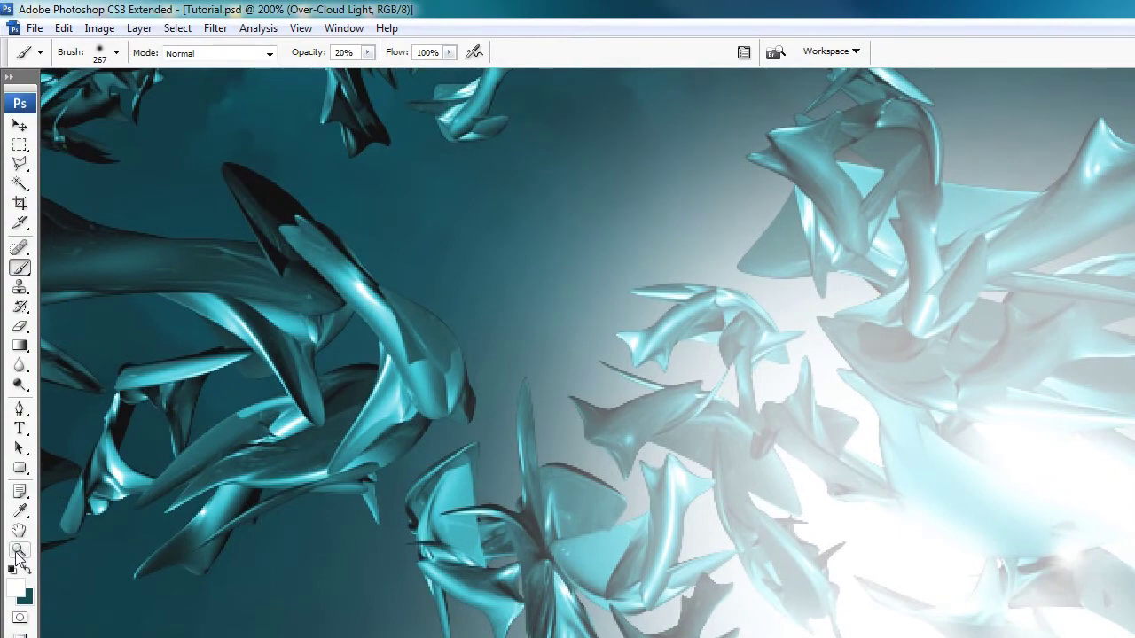
# - Zoom out to 100% and set a smaller soft brush
pyautogui.click(18, 551)
pyautogui.keyDown('alt'); pyautogui.click(712, 432); pyautogui.keyUp('alt')
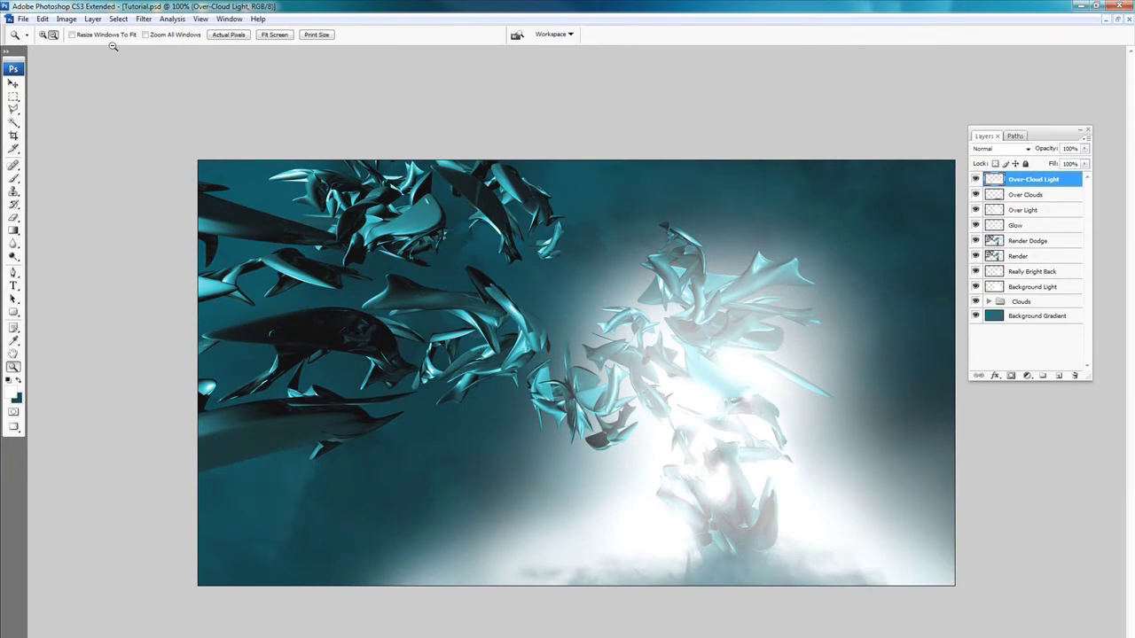
pyautogui.press('b')
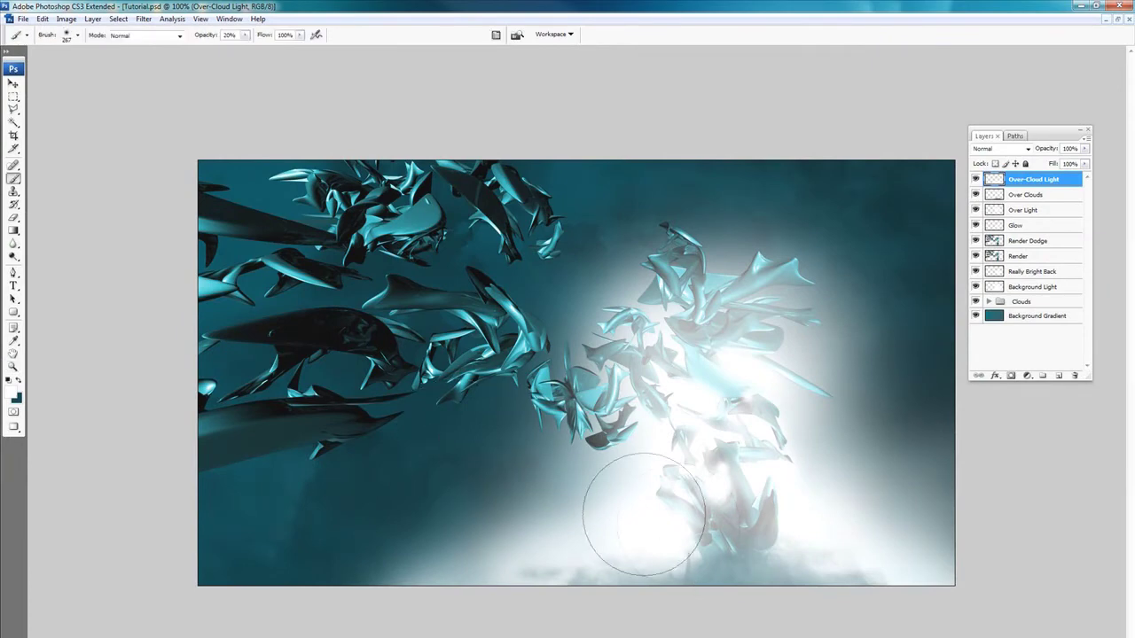
pyautogui.rightClick(735, 463)
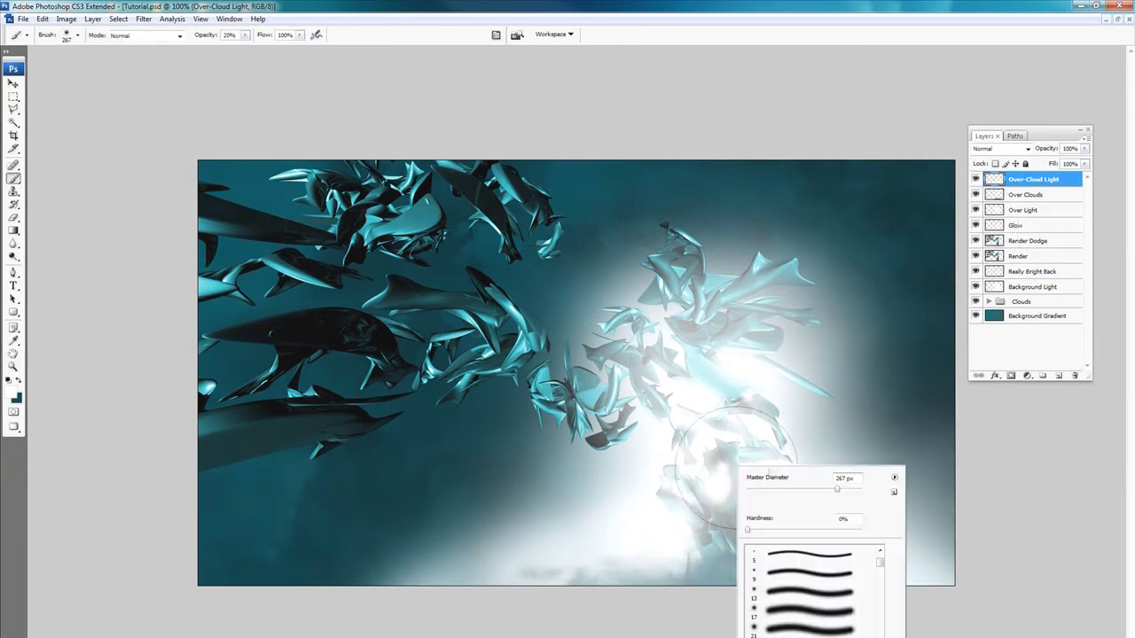
pyautogui.press('Return')
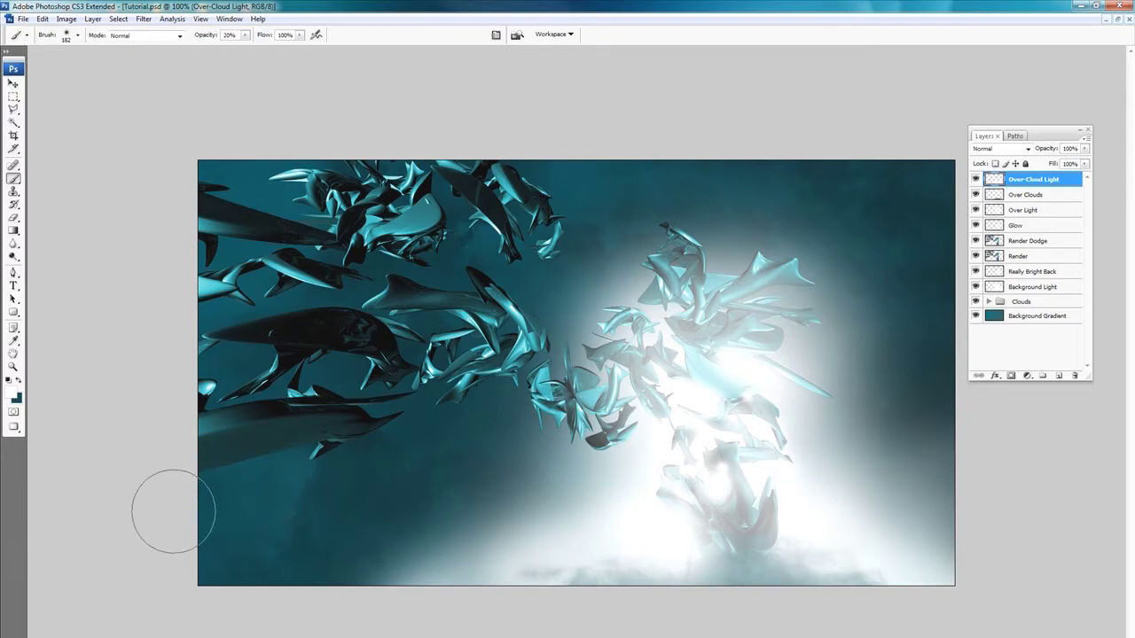
# - Apply Levels to the Clouds layer: midtones 1.75, white input about 188
pyautogui.click(1019, 318)
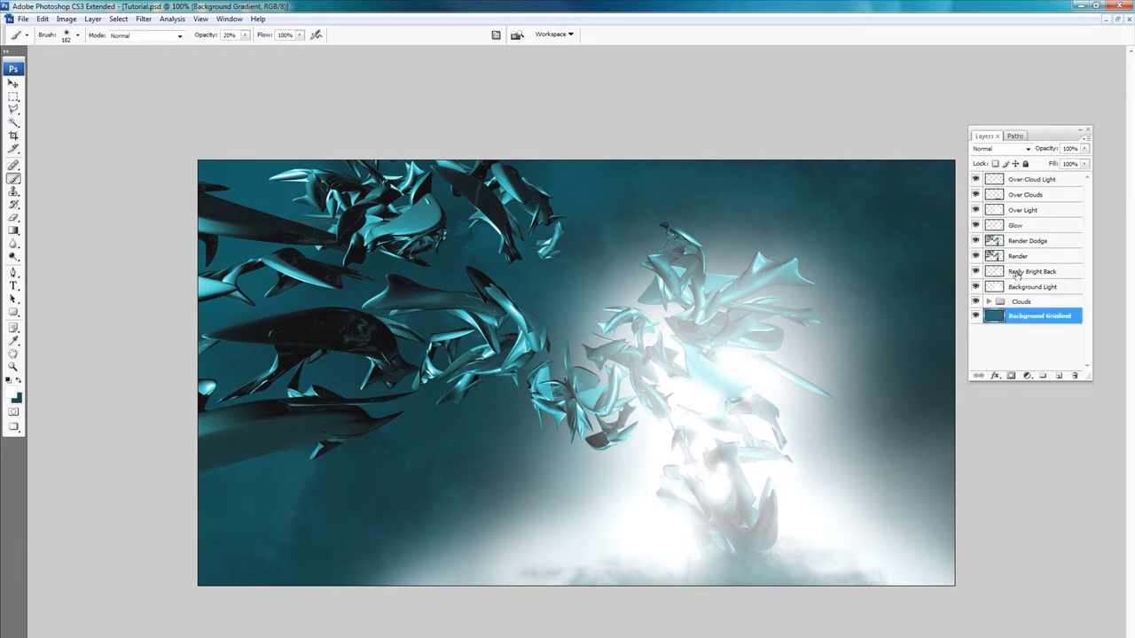
pyautogui.click(990, 302)
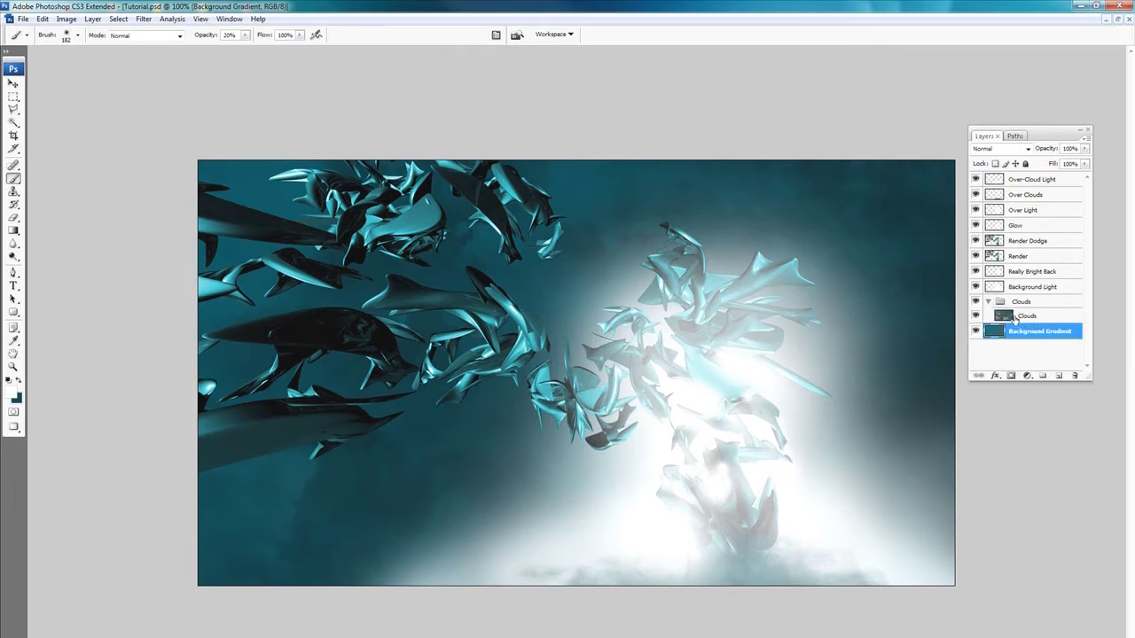
pyautogui.click(1020, 317)
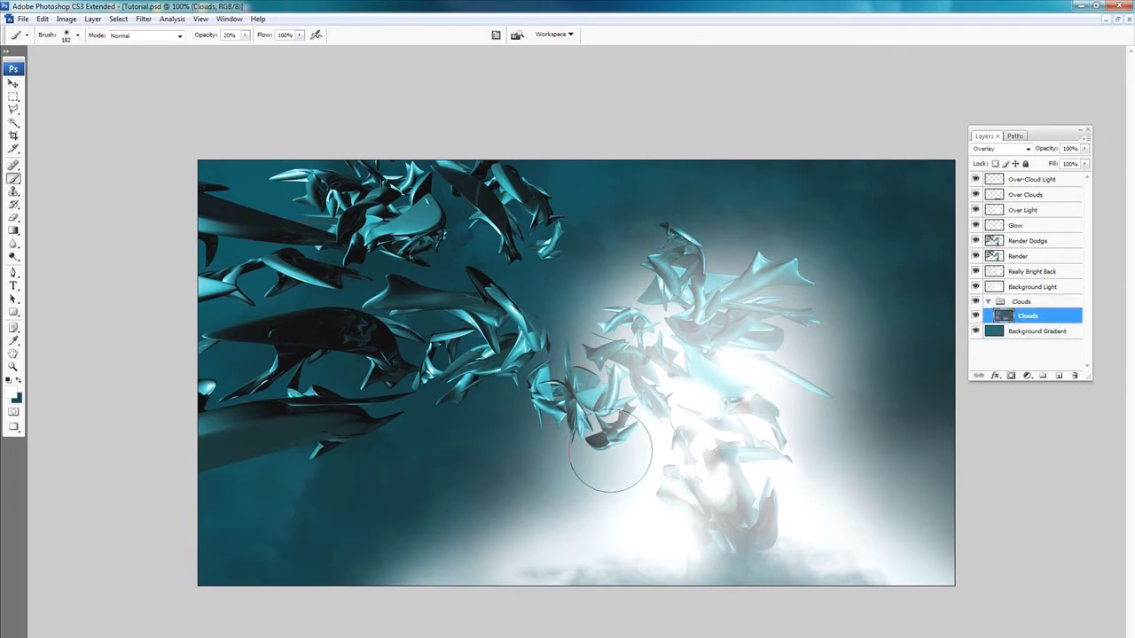
pyautogui.hotkey('ctrl', 'l')
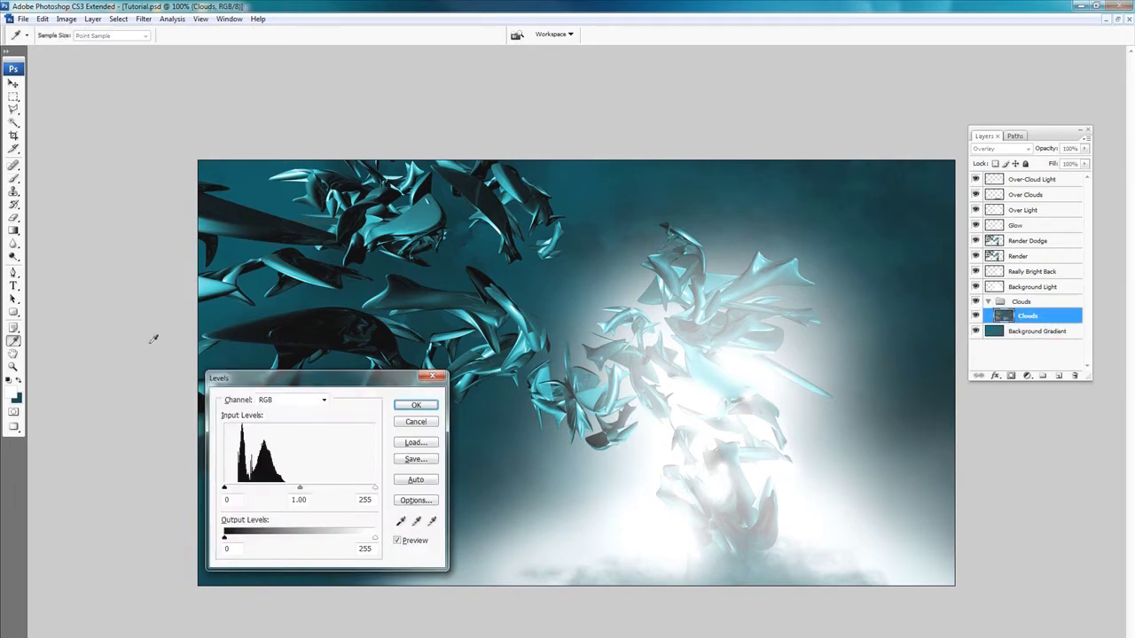
pyautogui.moveTo(321, 395); pyautogui.dragTo(1009, 419)
pyautogui.moveTo(981, 519); pyautogui.dragTo(942, 520)
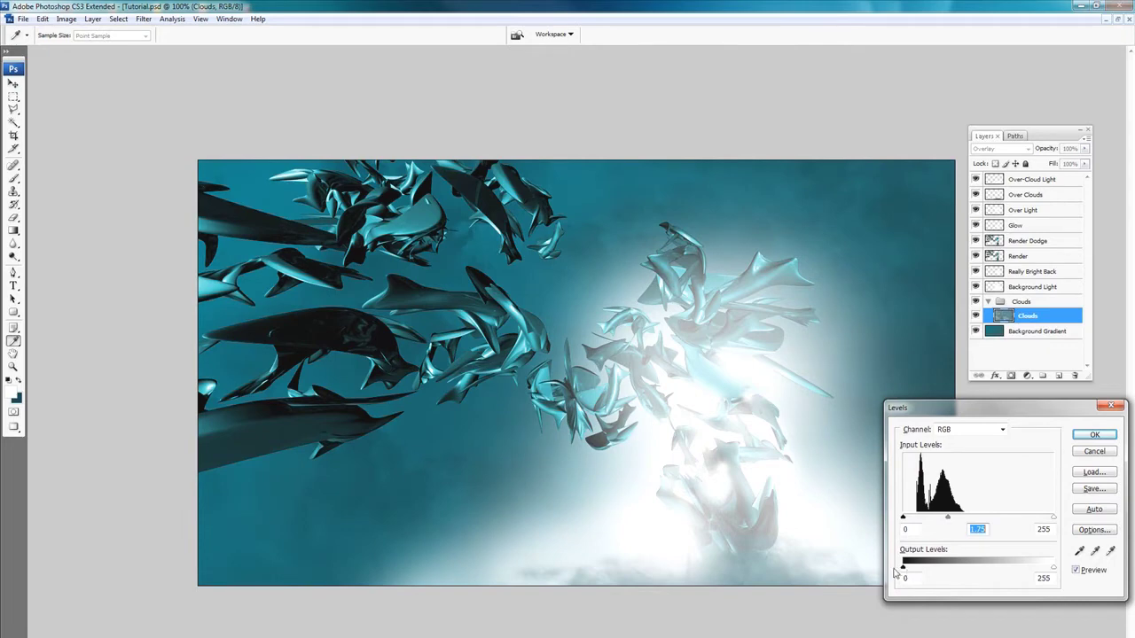
pyautogui.moveTo(905, 572); pyautogui.dragTo(876, 570)
pyautogui.moveTo(1052, 519); pyautogui.dragTo(1019, 524)
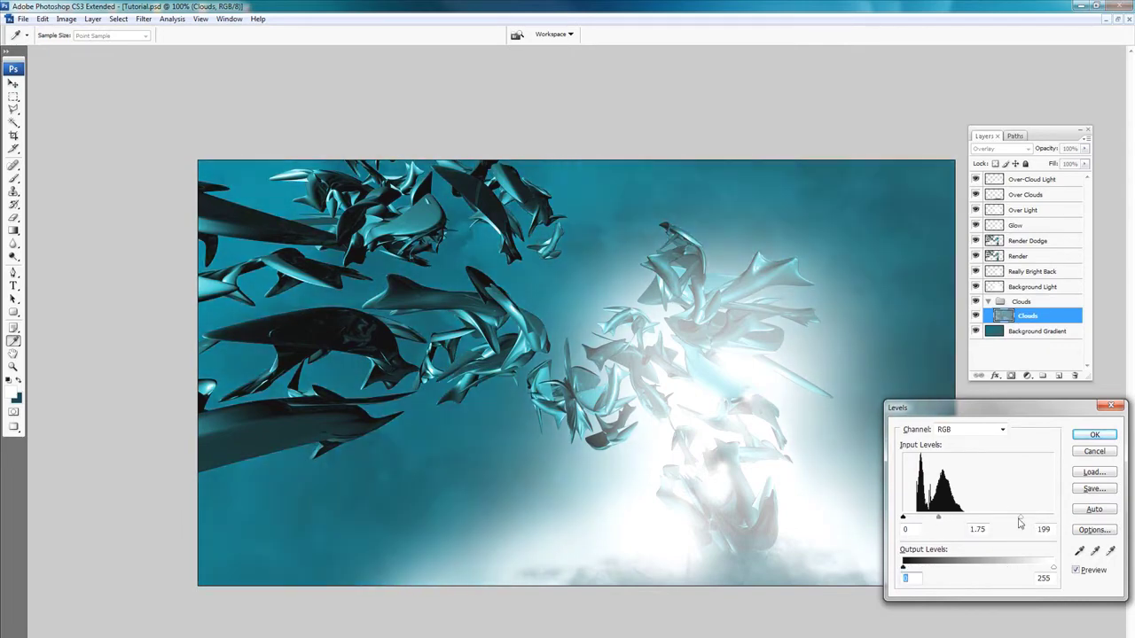
pyautogui.click(1093, 436)
pyautogui.press('b')
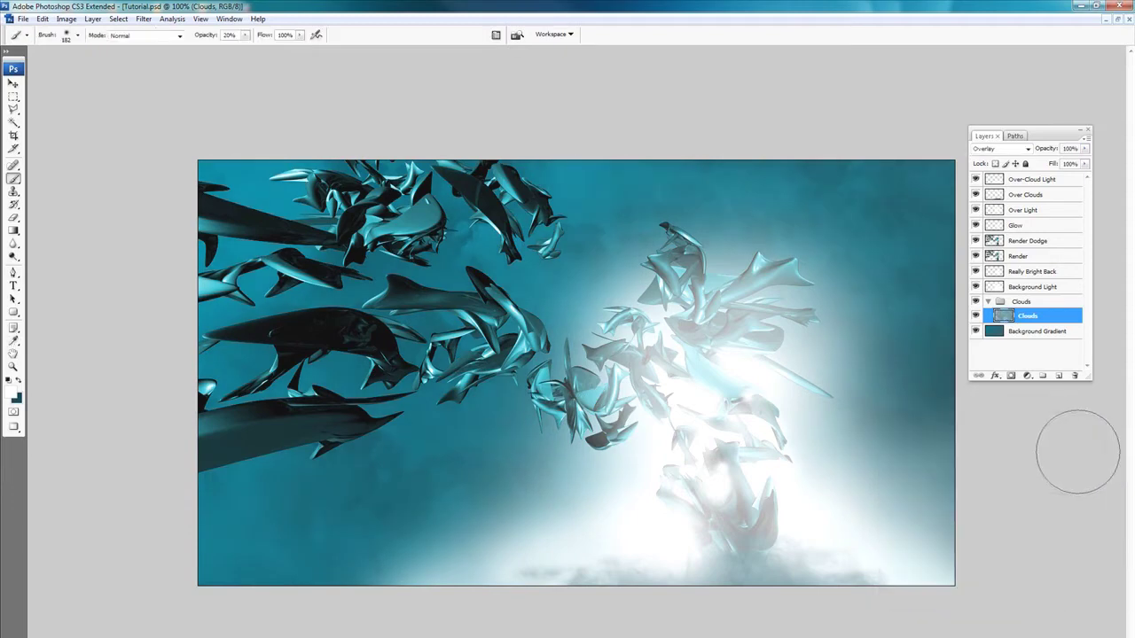
# - Enlarge the soft brush to 411 px and paint white fog over the lower, upper and left areas
pyautogui.rightClick(897, 460)
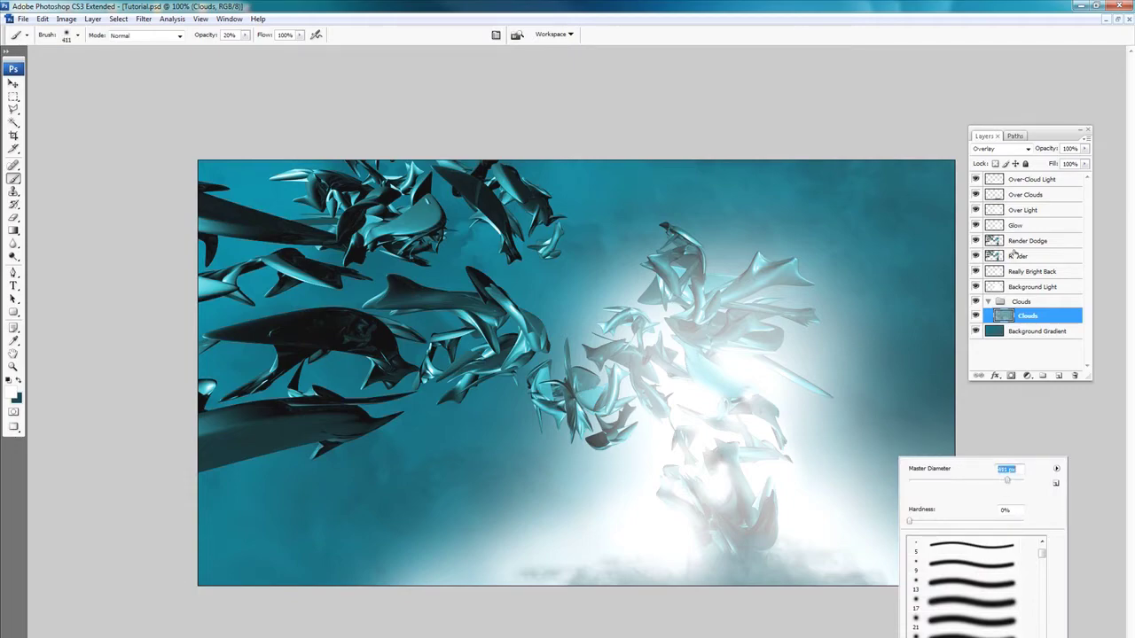
pyautogui.press('Return')
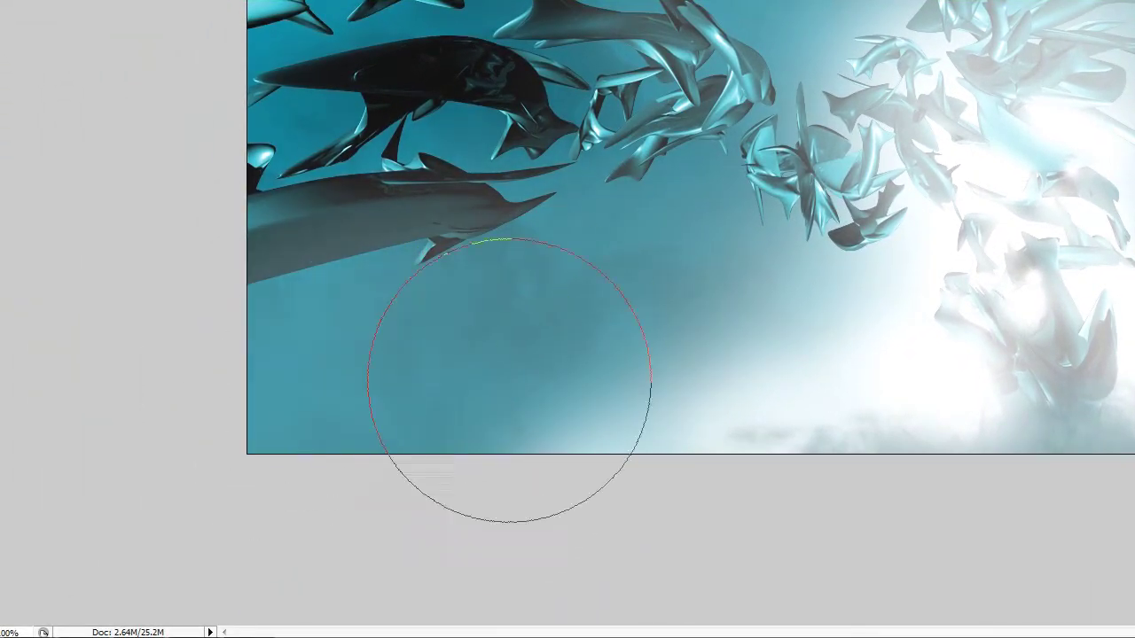
pyautogui.moveTo(580, 380)
pyautogui.mouseDown()
pyautogui.moveTo(881, 325)
pyautogui.moveTo(770, 310)
pyautogui.moveTo(754, 347)
pyautogui.moveTo(739, 324)
pyautogui.moveTo(879, 299)
pyautogui.moveTo(650, 306)
pyautogui.moveTo(679, 243)
pyautogui.moveTo(692, 272)
pyautogui.moveTo(641, 286)
pyautogui.moveTo(667, 258)
pyautogui.moveTo(304, 423)
pyautogui.moveTo(671, 299)
pyautogui.moveTo(633, 262)
pyautogui.moveTo(363, 410)
pyautogui.moveTo(678, 297)
pyautogui.moveTo(405, 434)
pyautogui.moveTo(248, 491)
pyautogui.moveTo(587, 474)
pyautogui.moveTo(712, 425)
pyautogui.moveTo(489, 533)
pyautogui.moveTo(322, 519)
pyautogui.moveTo(372, 493)
pyautogui.moveTo(488, 362)
pyautogui.moveTo(674, 271)
pyautogui.moveTo(845, 371)
pyautogui.moveTo(1134, 335)
pyautogui.moveTo(1134, 371)
pyautogui.mouseUp()
pyautogui.moveTo(904, 392)
pyautogui.mouseDown()
pyautogui.moveTo(899, 76)
pyautogui.moveTo(904, 253)
pyautogui.moveTo(887, 36)
pyautogui.moveTo(899, 392)
pyautogui.moveTo(975, 469)
pyautogui.moveTo(877, 405)
pyautogui.moveTo(988, 470)
pyautogui.moveTo(793, 342)
pyautogui.moveTo(884, 362)
pyautogui.mouseUp()
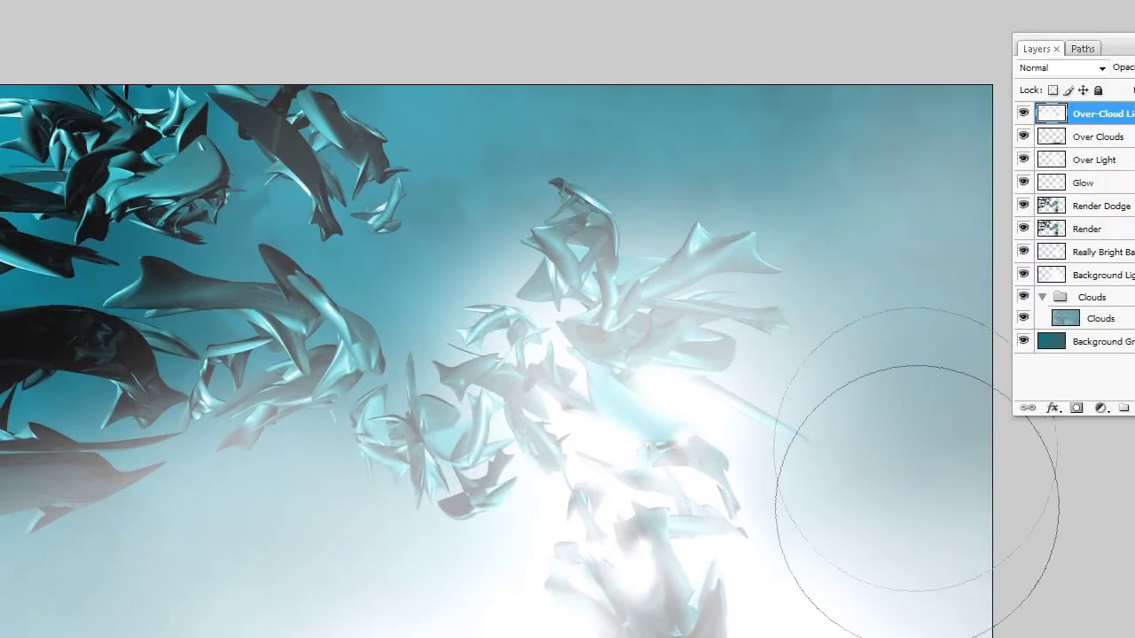
pyautogui.moveTo(917, 470)
pyautogui.mouseDown()
pyautogui.moveTo(899, 228)
pyautogui.moveTo(664, 54)
pyautogui.moveTo(790, 71)
pyautogui.moveTo(886, 168)
pyautogui.moveTo(866, 147)
pyautogui.moveTo(626, 92)
pyautogui.moveTo(486, 121)
pyautogui.moveTo(462, 234)
pyautogui.moveTo(354, 244)
pyautogui.moveTo(445, 240)
pyautogui.moveTo(141, 243)
pyautogui.moveTo(359, 171)
pyautogui.moveTo(326, 178)
pyautogui.moveTo(139, 317)
pyautogui.moveTo(9, 53)
pyautogui.mouseUp()
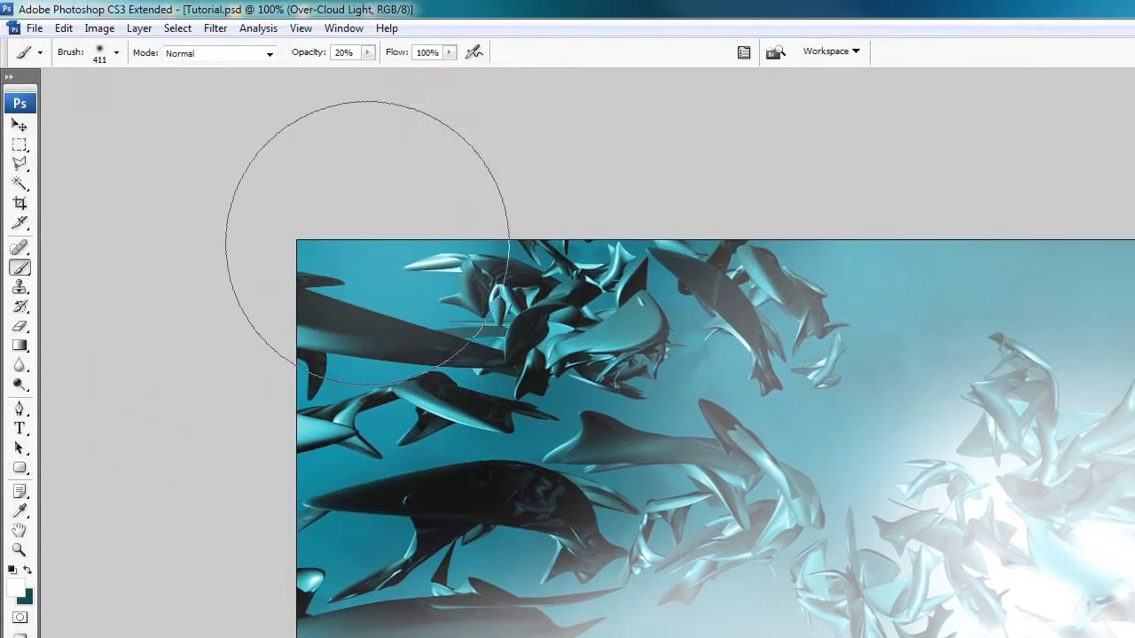
pyautogui.moveTo(367, 243)
pyautogui.mouseDown()
pyautogui.moveTo(390, 246)
pyautogui.moveTo(338, 239)
pyautogui.mouseUp()
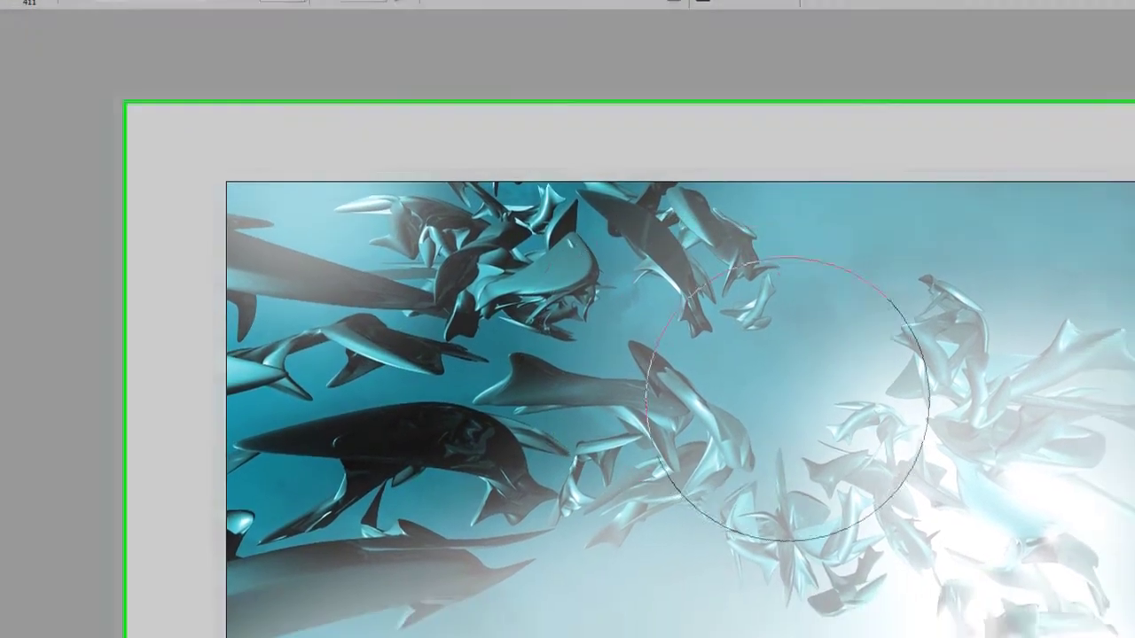
# - Resize the soft brush to 185 px, then 246 px, for misting over the sharks
pyautogui.rightClick(823, 350)
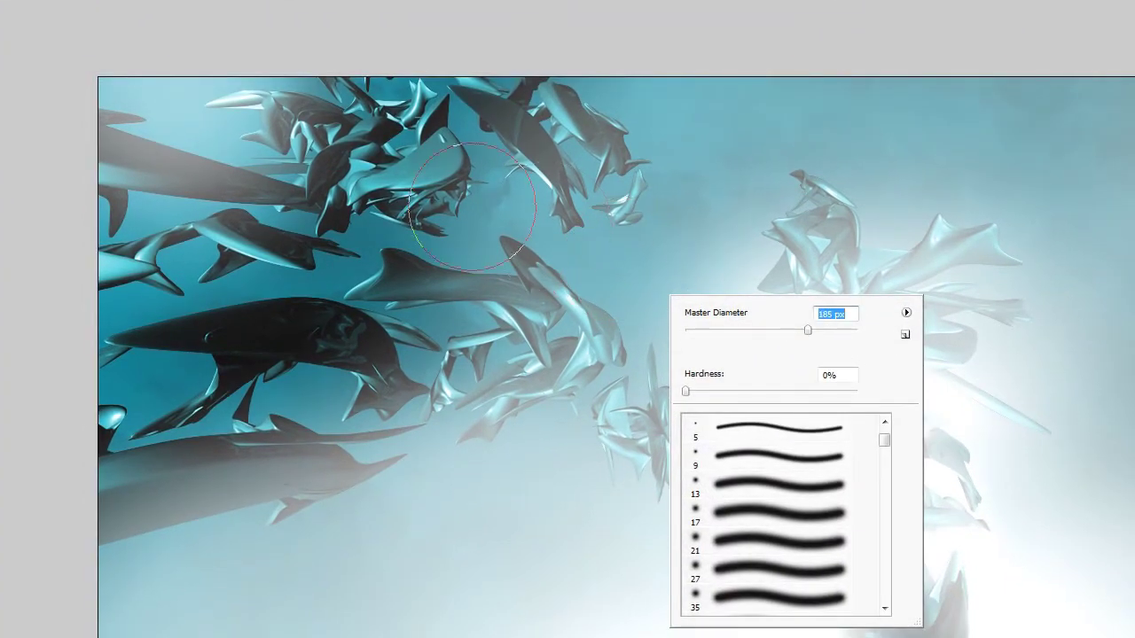
pyautogui.press('Return')
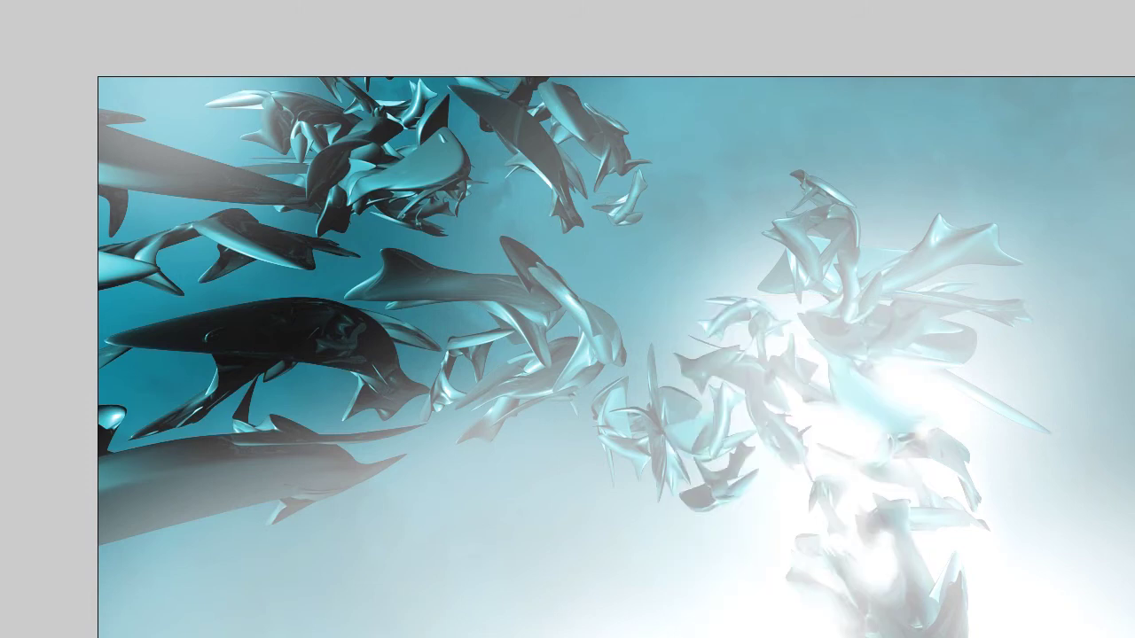
pyautogui.rightClick(767, 294)
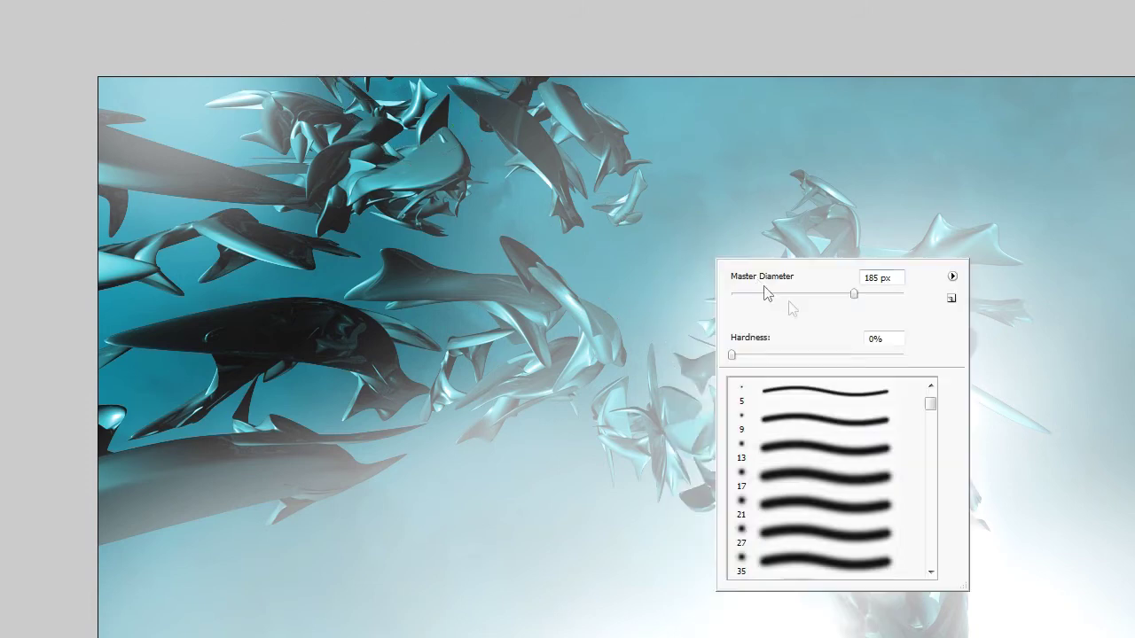
pyautogui.press('Return')
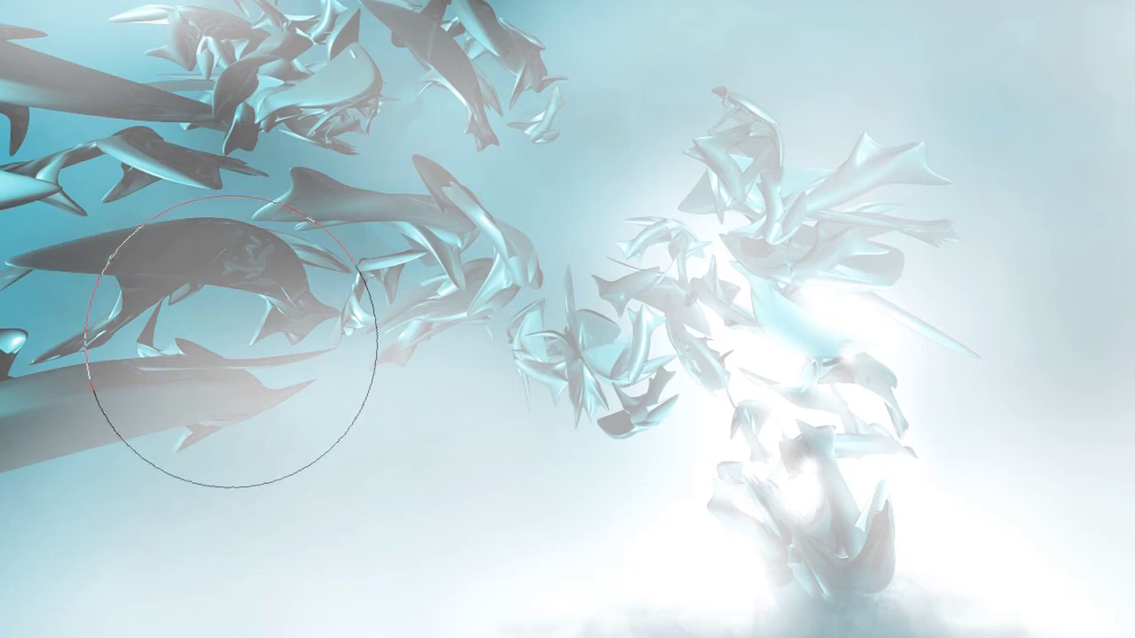
pyautogui.rightClick(804, 222)
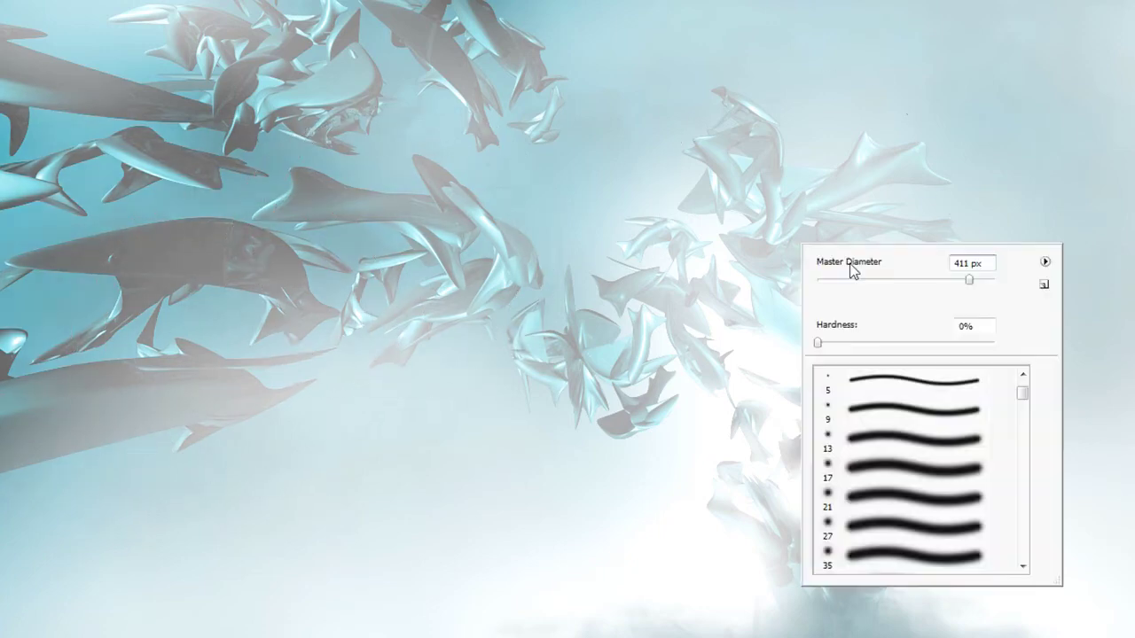
# - Resize the soft brush and paint more white mist over the left sharks and bottom
pyautogui.press('Return')
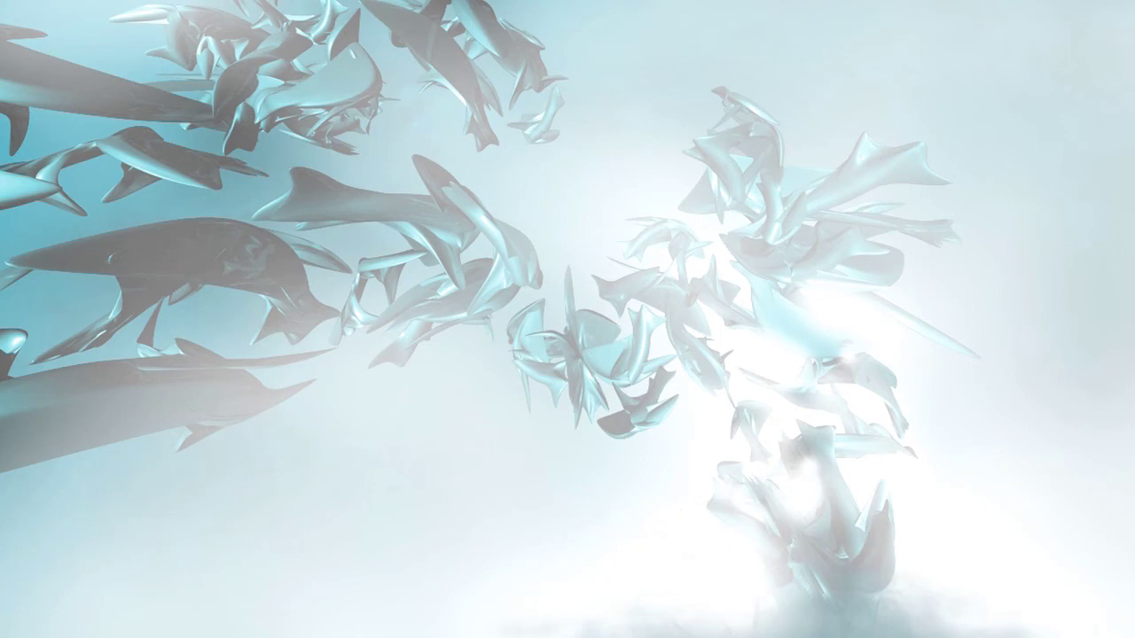
pyautogui.hotkey('ctrl', 'u')
# - Lower Hue/Saturation saturation to -72, keeping Hue and Lightness at 0
pyautogui.moveTo(1046, 151); pyautogui.dragTo(251, 364)
pyautogui.moveTo(199, 494); pyautogui.dragTo(163, 486)
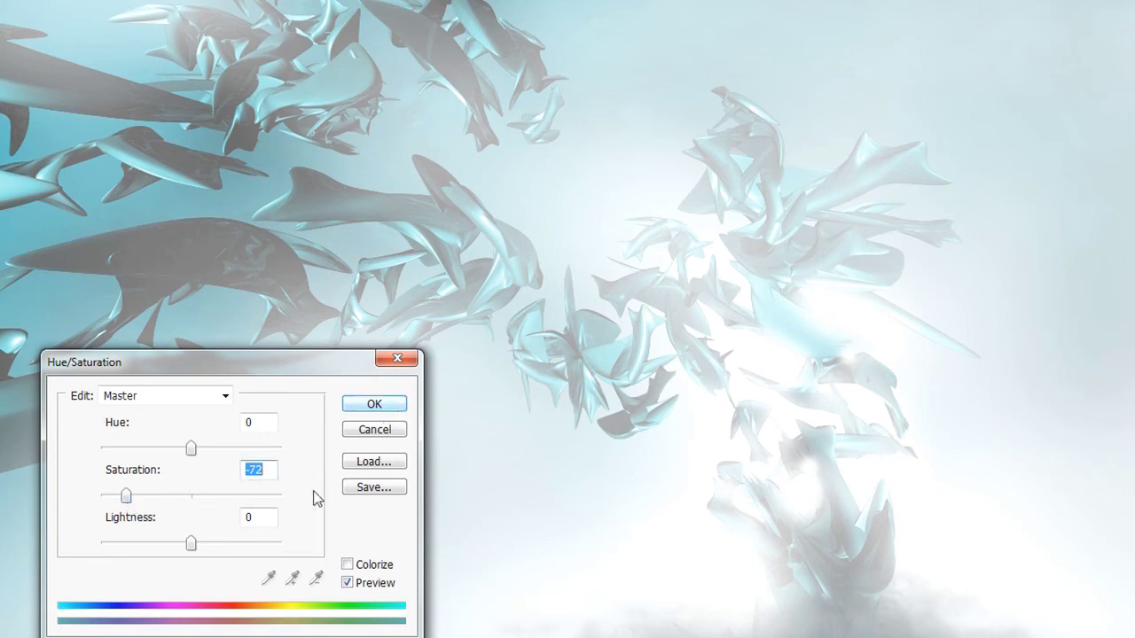
pyautogui.moveTo(189, 539); pyautogui.dragTo(404, 543)
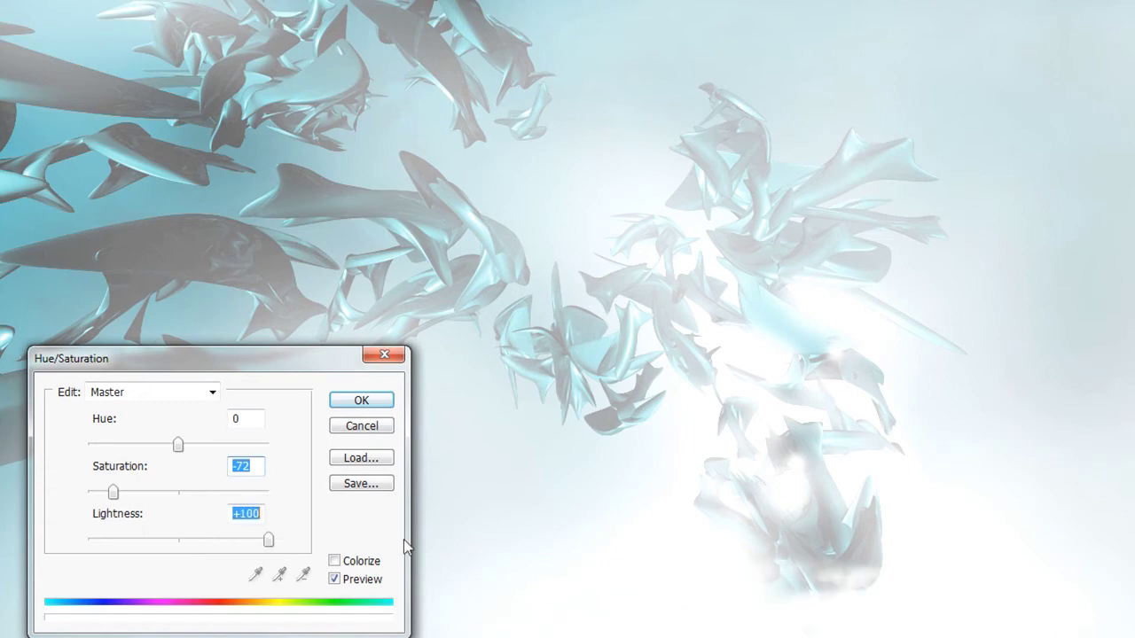
pyautogui.moveTo(275, 536); pyautogui.dragTo(178, 550)
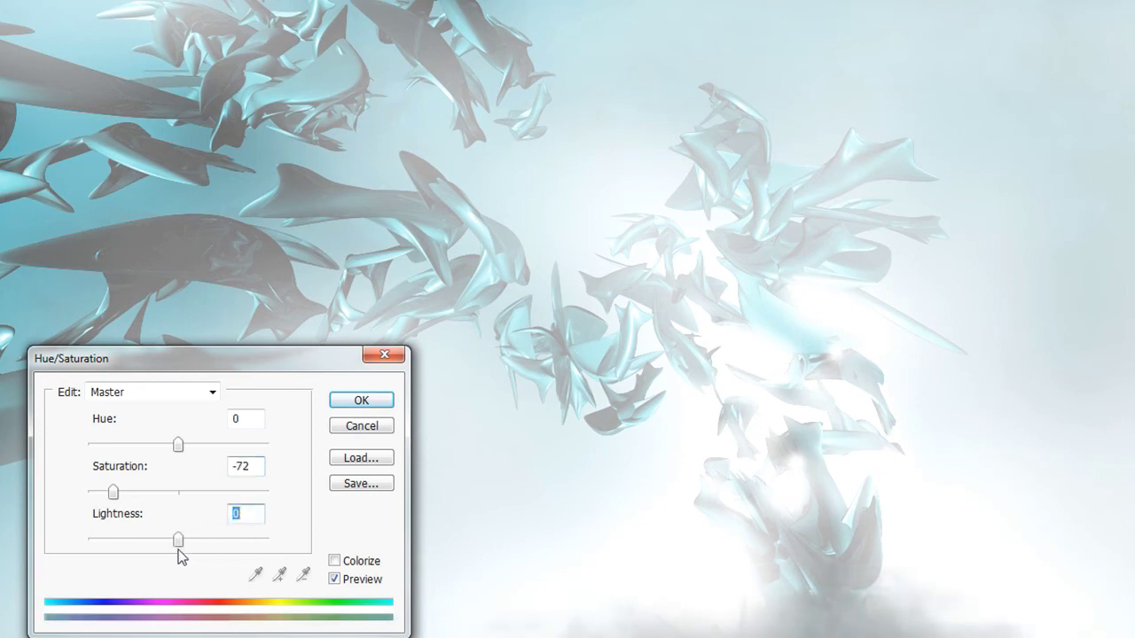
pyautogui.click(357, 401)
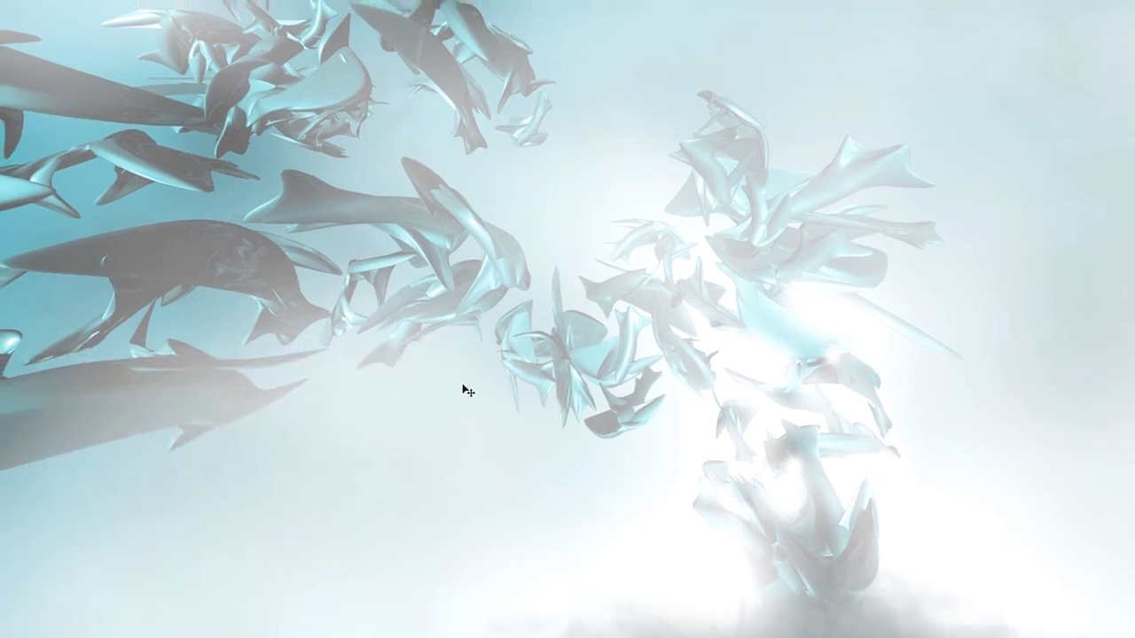
# - Brighten the image with Levels white input 102, then set the brush to 442 px
pyautogui.hotkey('ctrl', 'l')
pyautogui.moveTo(1099, 374); pyautogui.dragTo(193, 428)
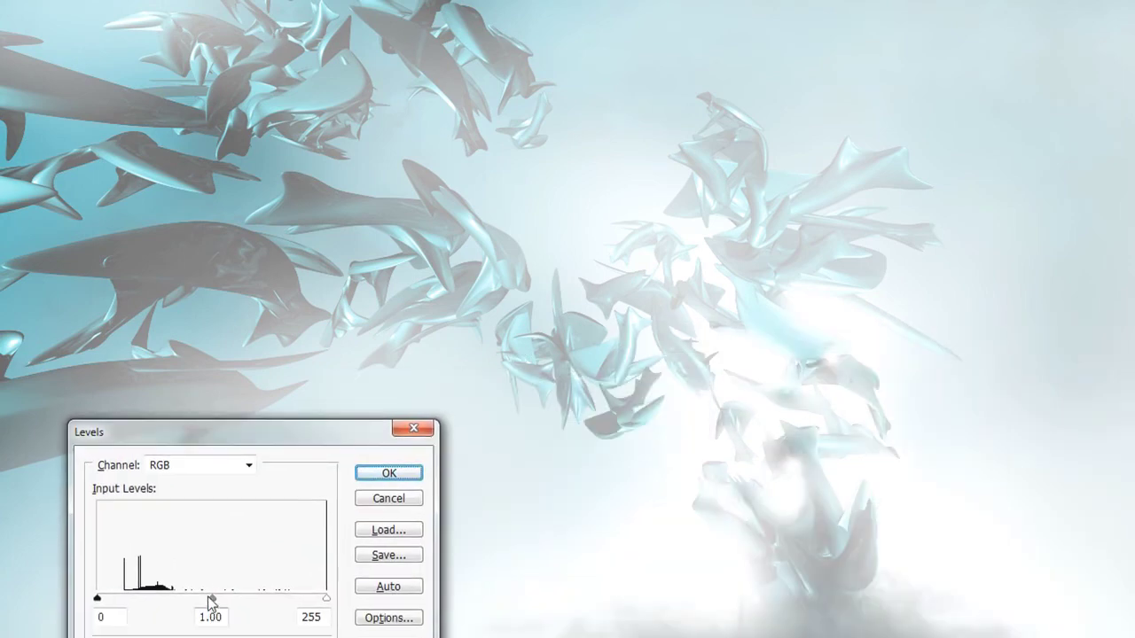
pyautogui.moveTo(321, 603); pyautogui.dragTo(216, 602)
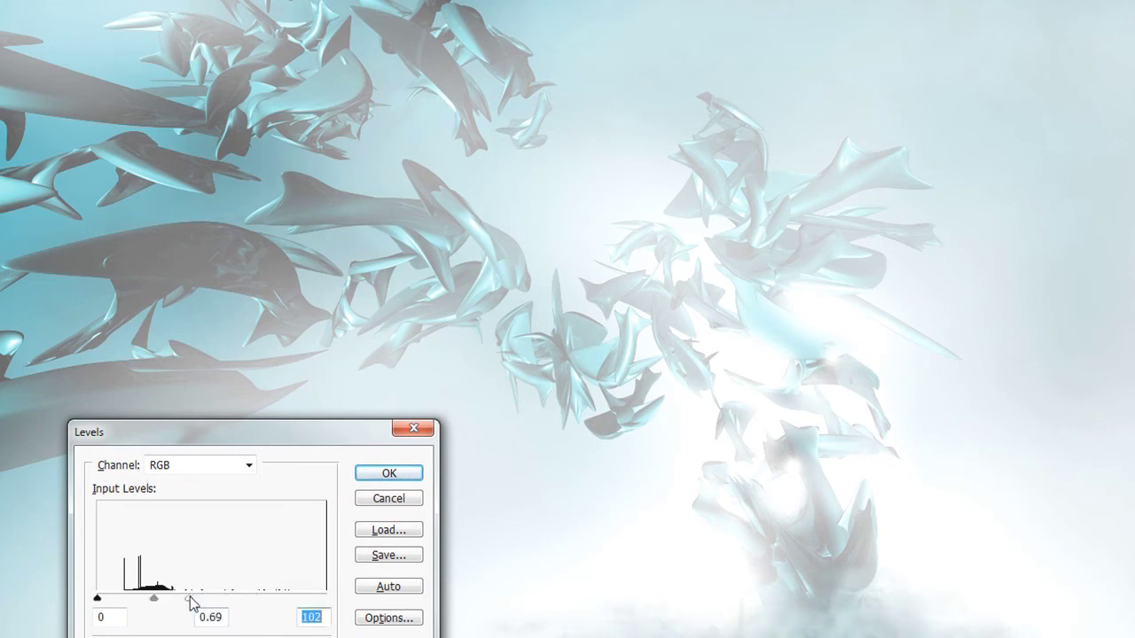
pyautogui.click(405, 479)
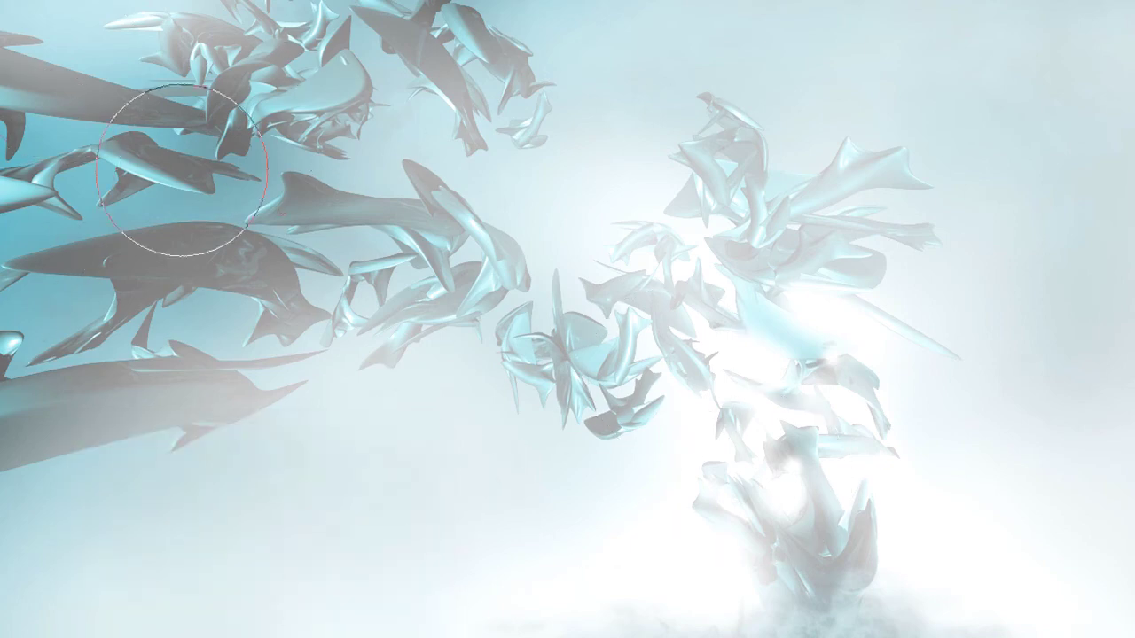
pyautogui.rightClick(372, 249)
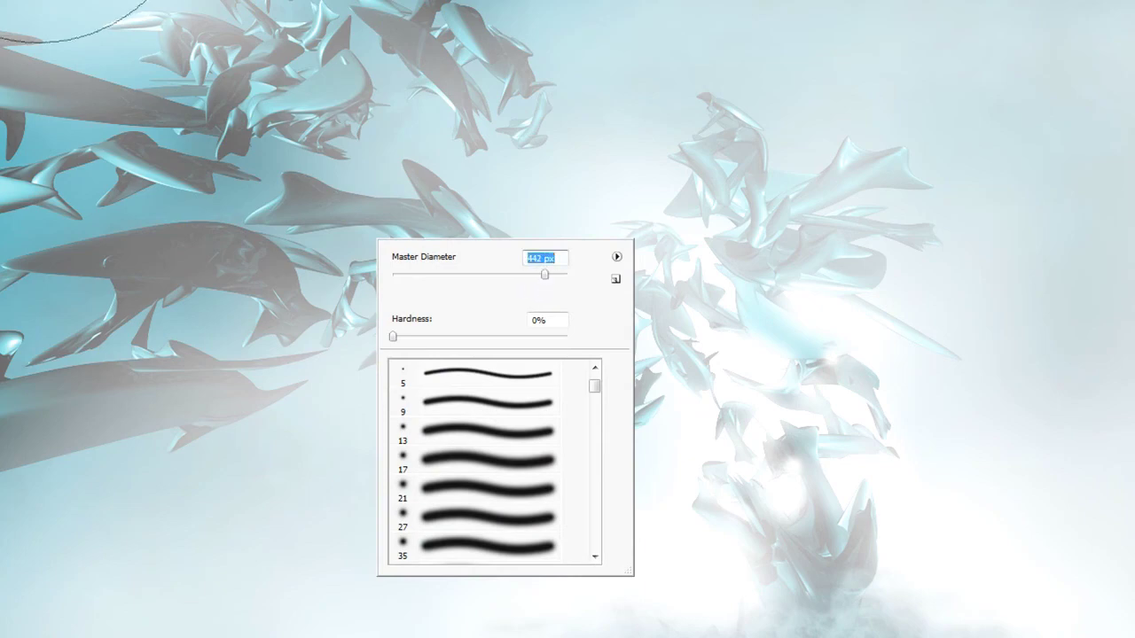
pyautogui.press('Return')
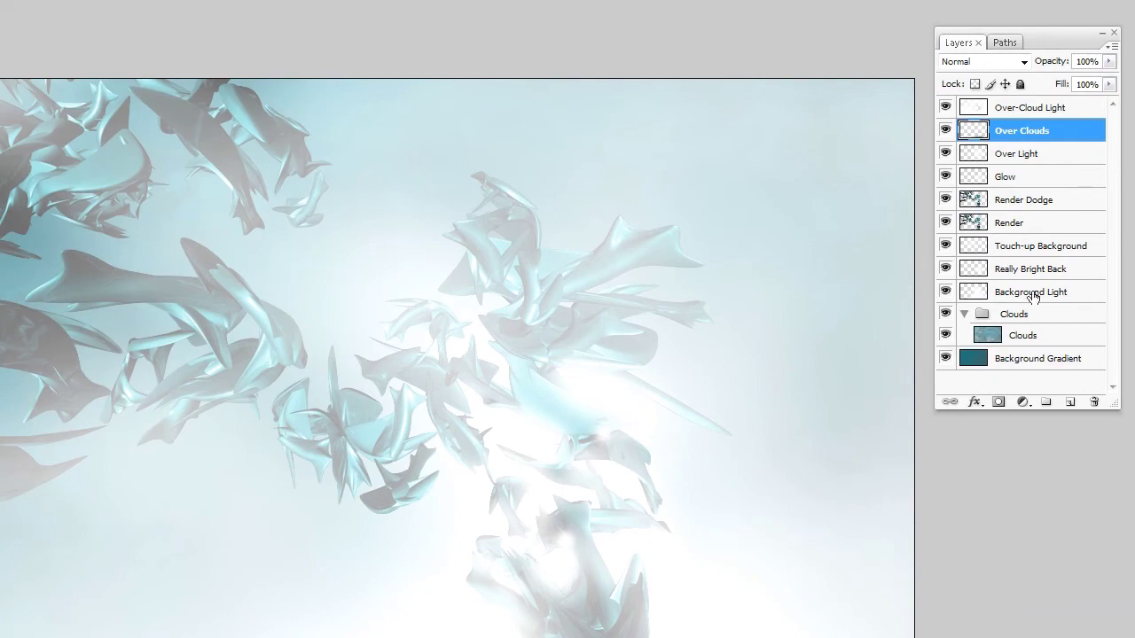
# - Duplicate the Render Dodge layer and begin renaming the Render Dodge copy
pyautogui.click(1022, 247)
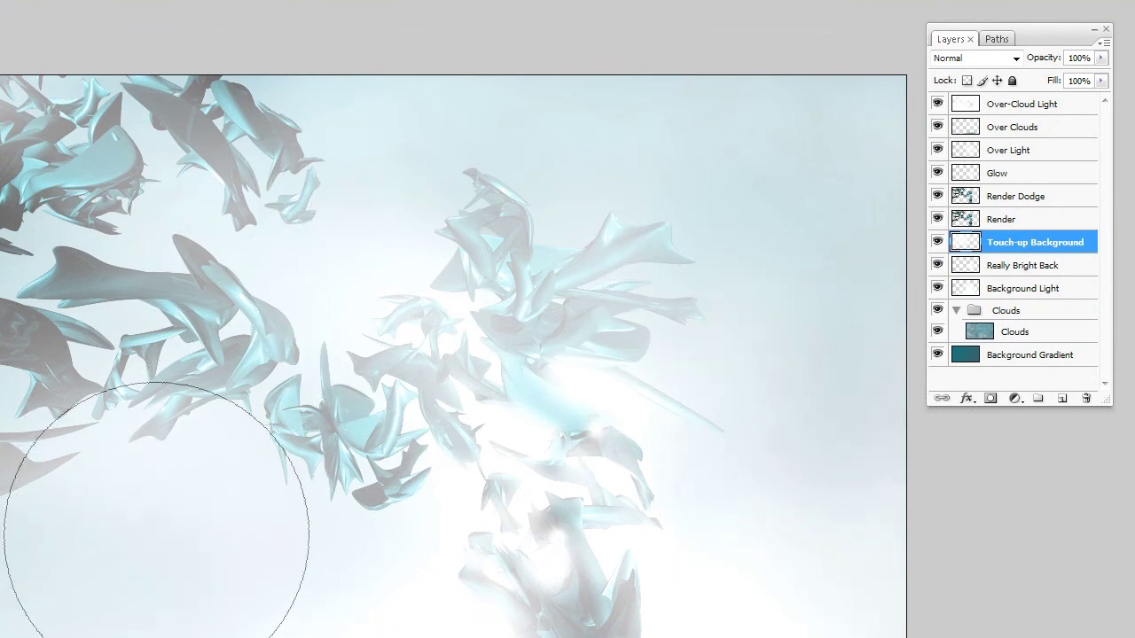
pyautogui.click(998, 196)
pyautogui.moveTo(1008, 199)
pyautogui.mouseDown()
pyautogui.moveTo(1028, 333)
pyautogui.moveTo(1061, 398)
pyautogui.mouseUp()
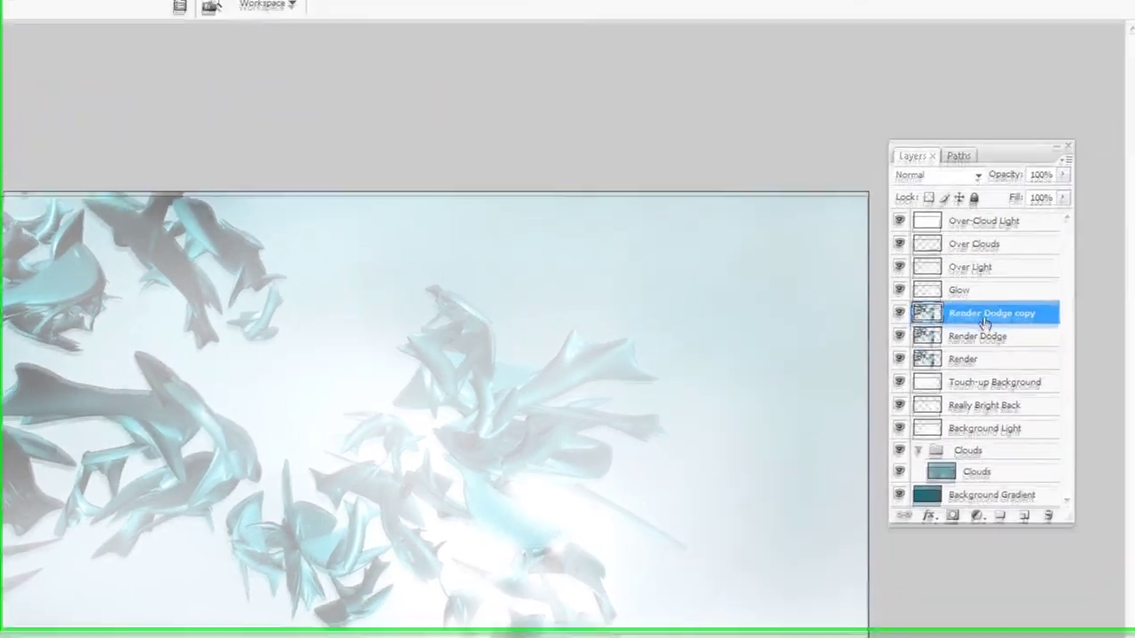
pyautogui.doubleClick(1022, 199)
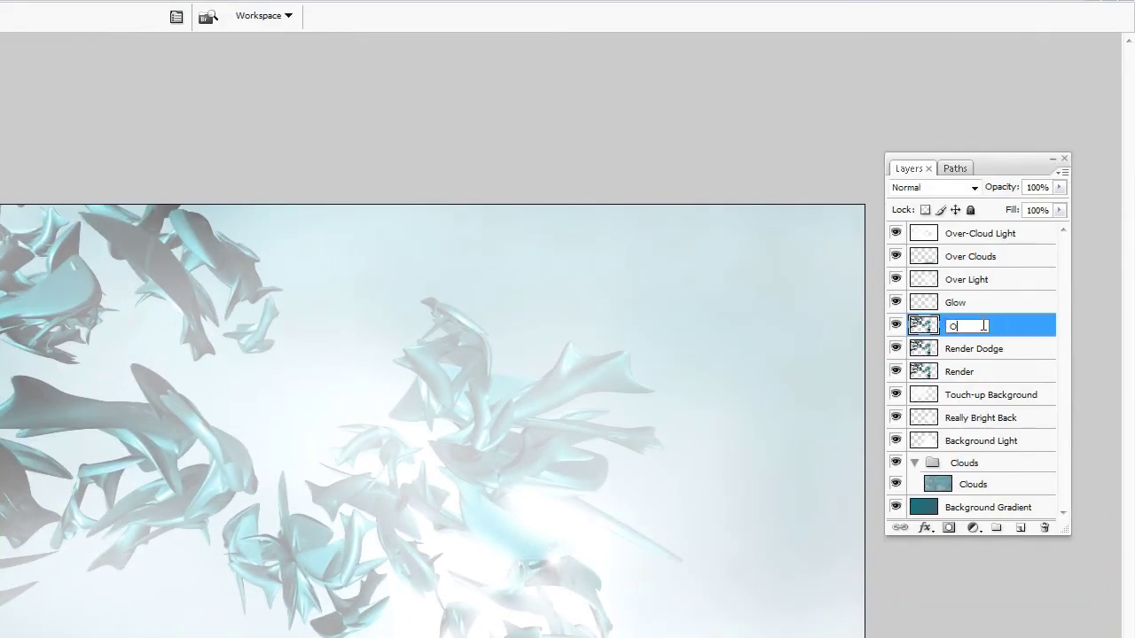